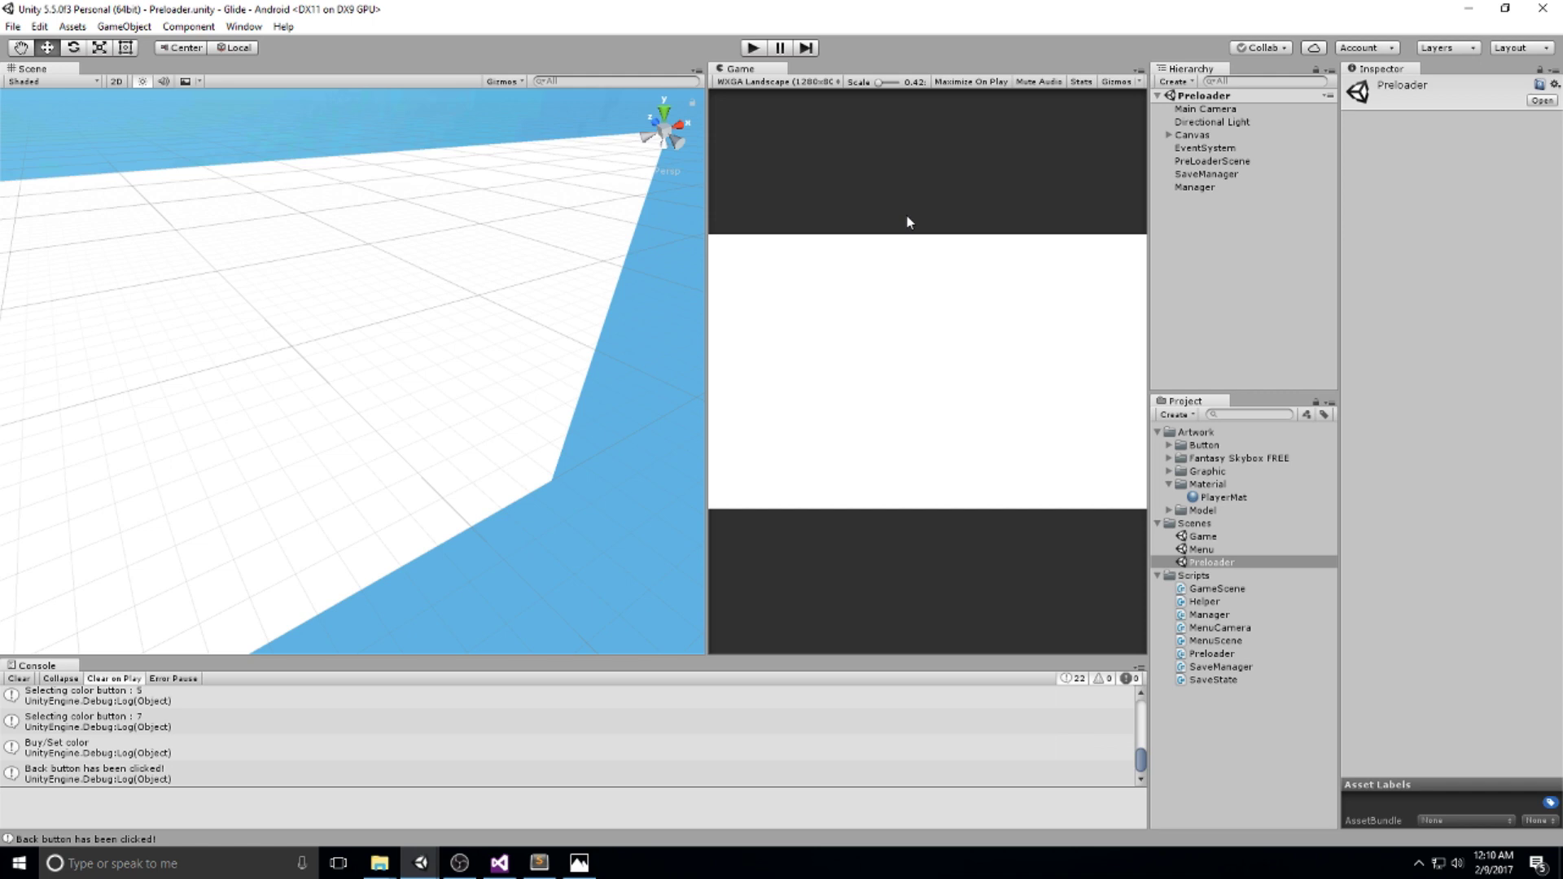
- Collapse the Artwork, Scenes and Scripts folders, then re-expand only Scripts to list its scripts
left_click(1164, 433)
left_click(1158, 432)
left_click(1158, 445)
left_click(1158, 458)
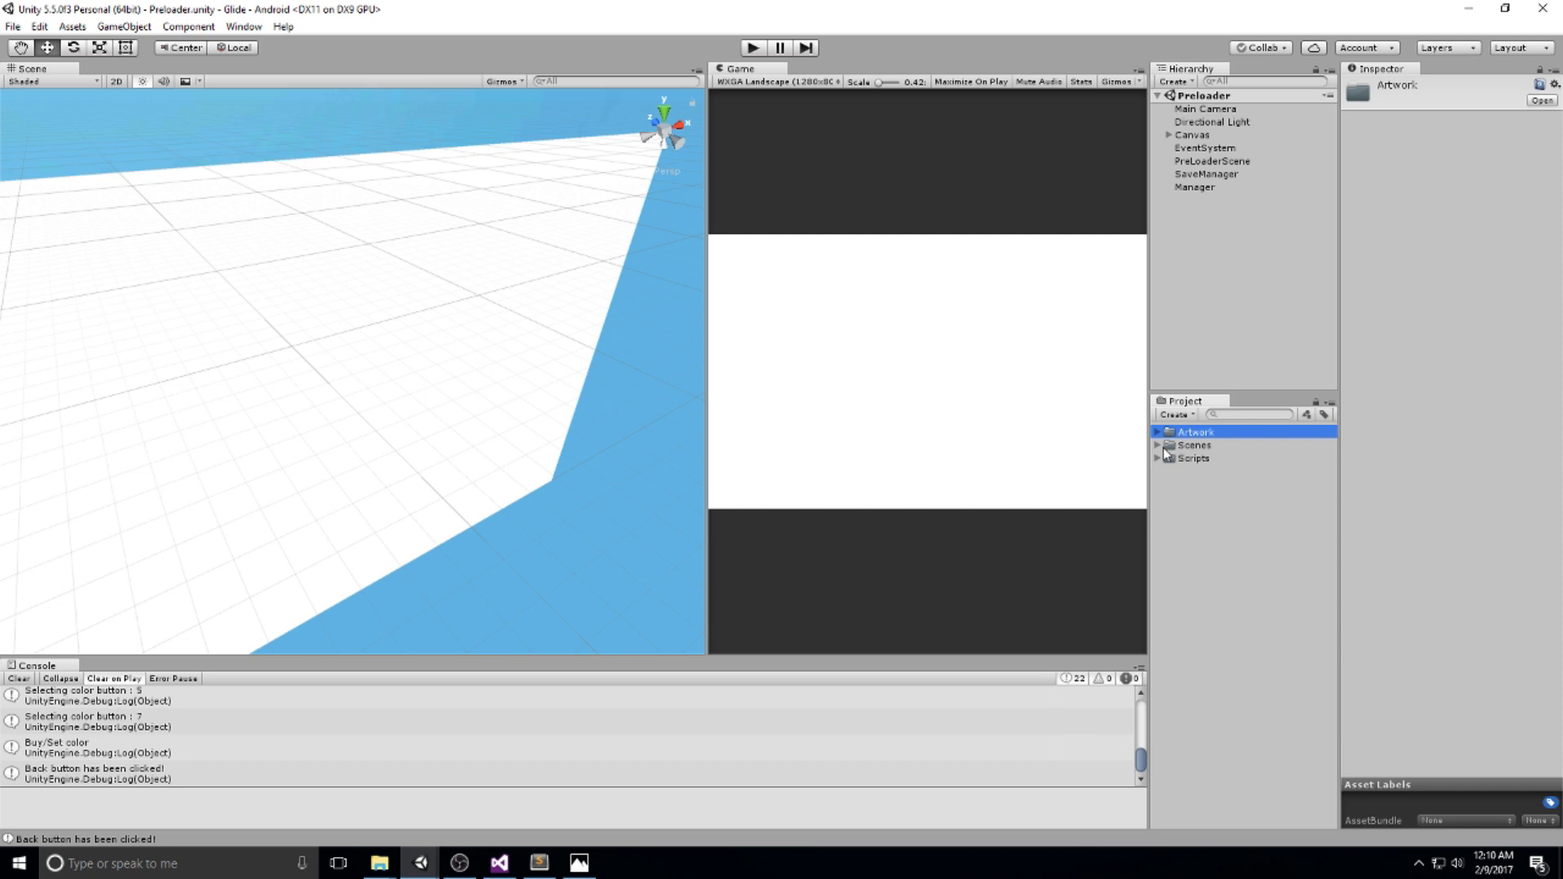
left_click(1219, 308)
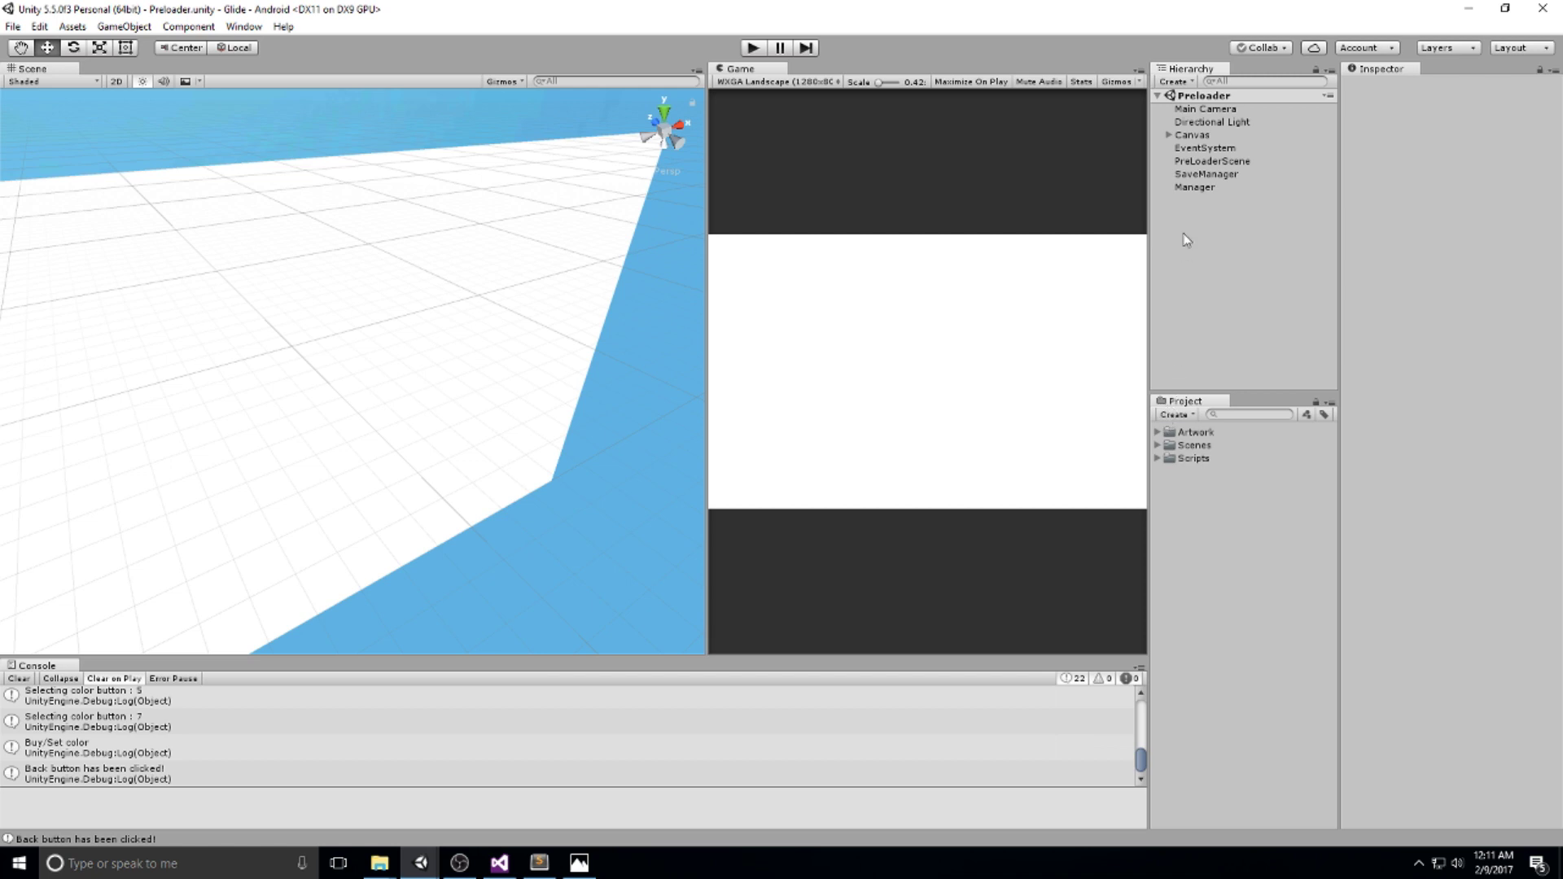
left_click(1157, 458)
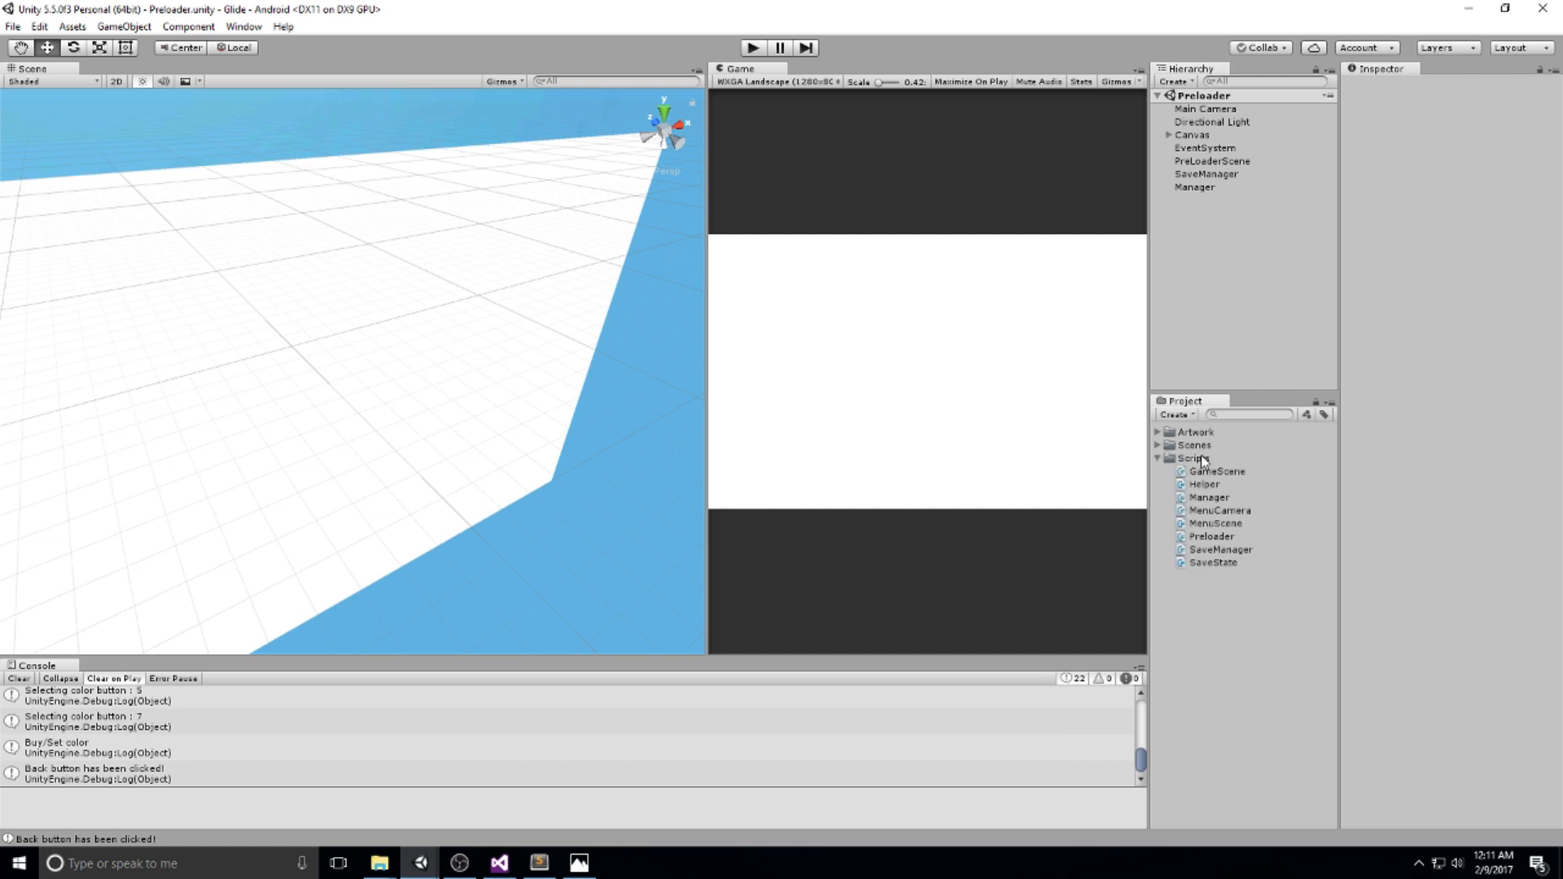
- Create a new C# script in the Scripts folder and name it MenuPlayer
right_click(1201, 457)
mouse_move(1239, 465)
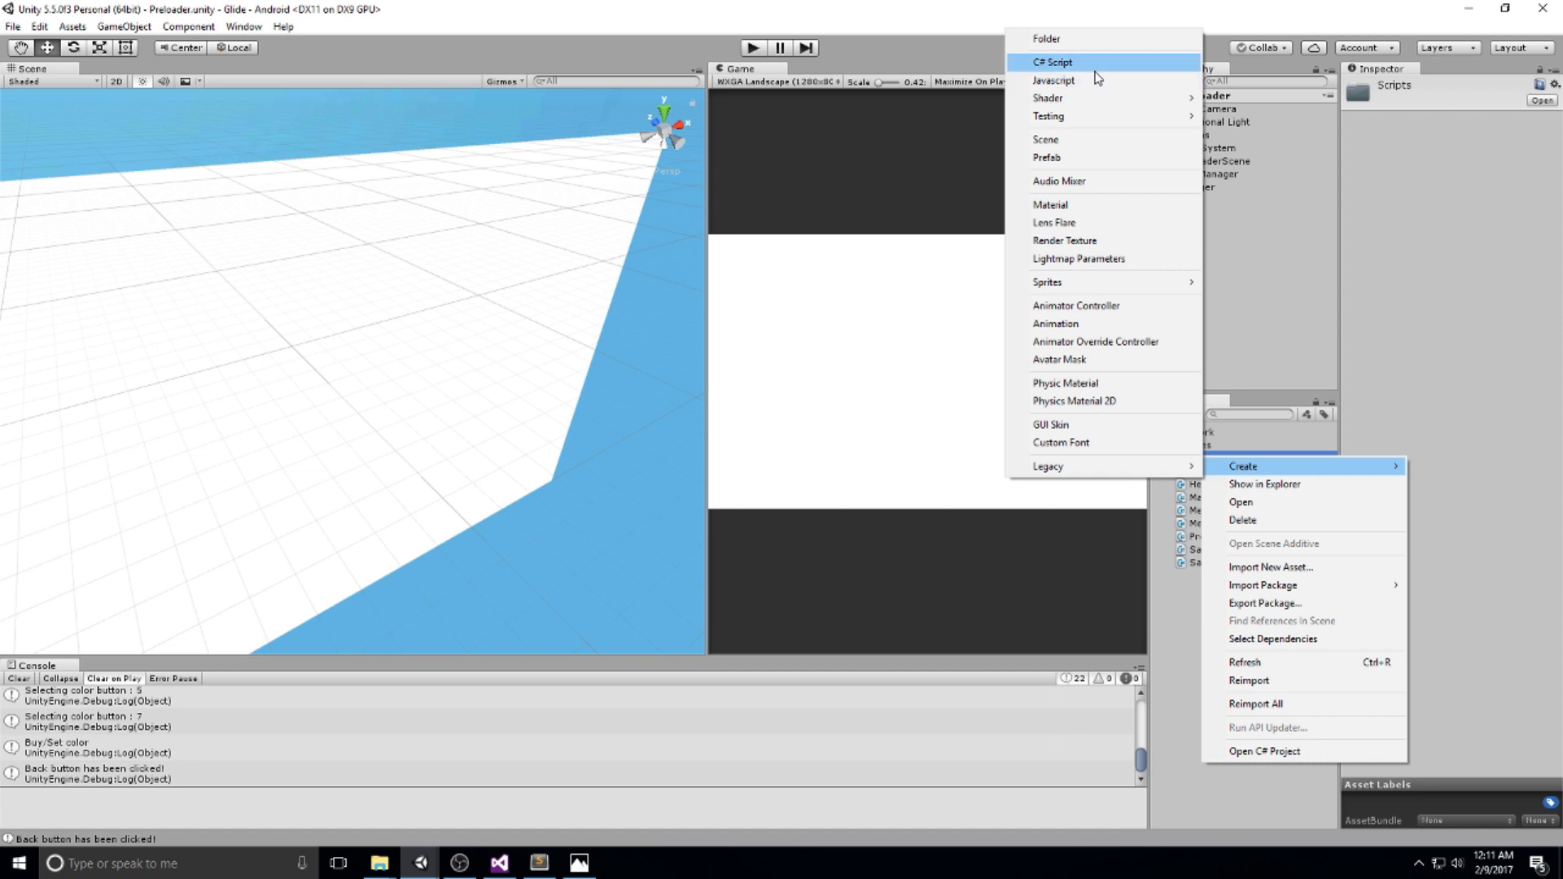
left_click(1172, 63)
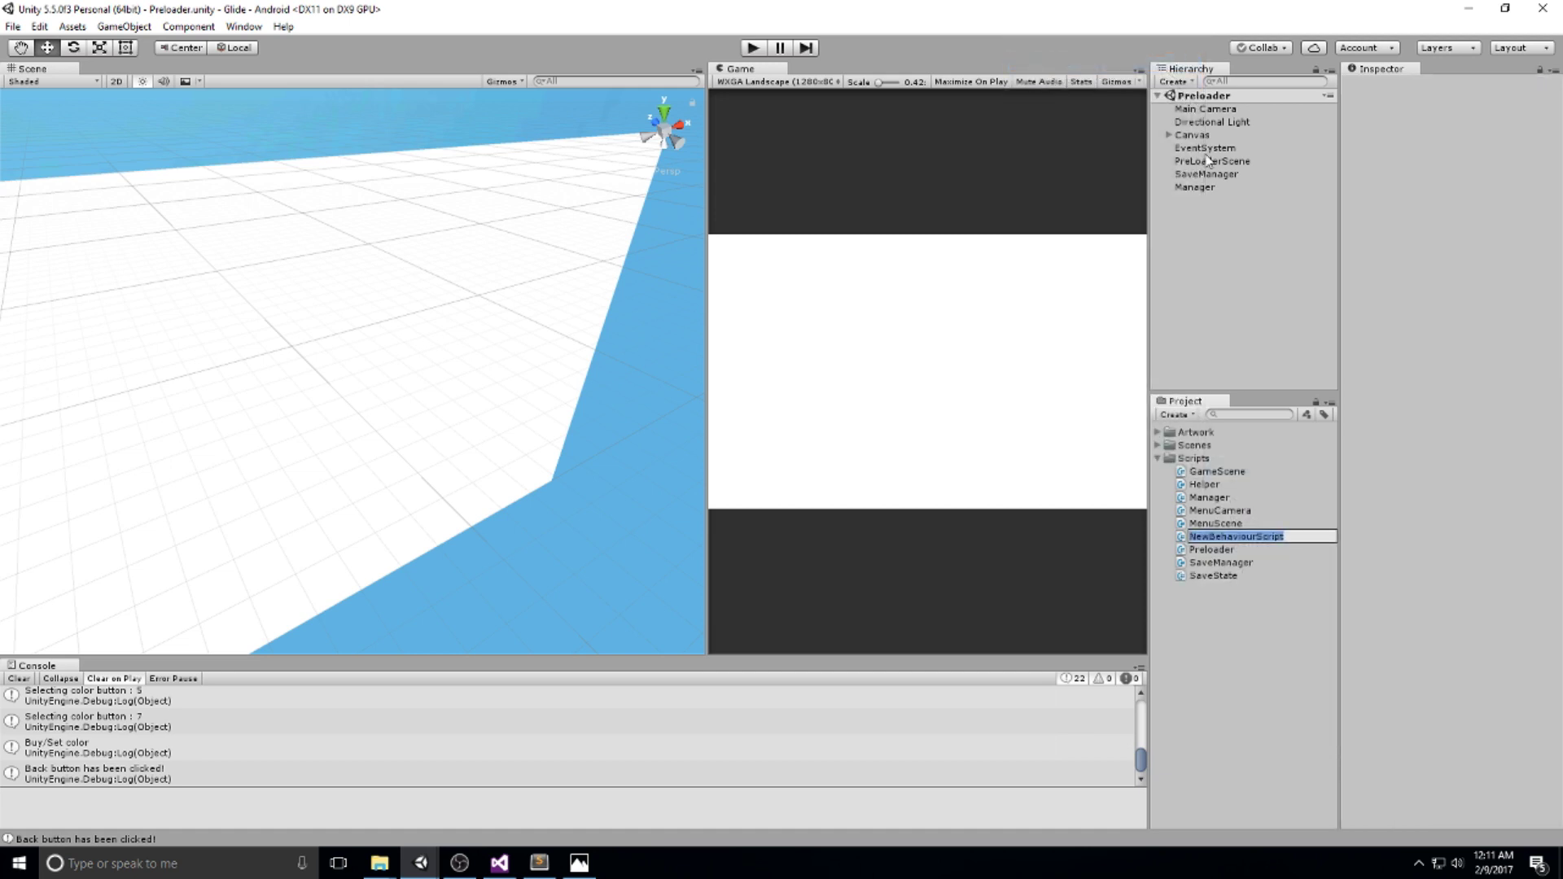
type("Men")
type("Menu")
- Confirm the MenuPlayer name, open it in Visual Studio and reload the modified project
key("Return")
key("Return")
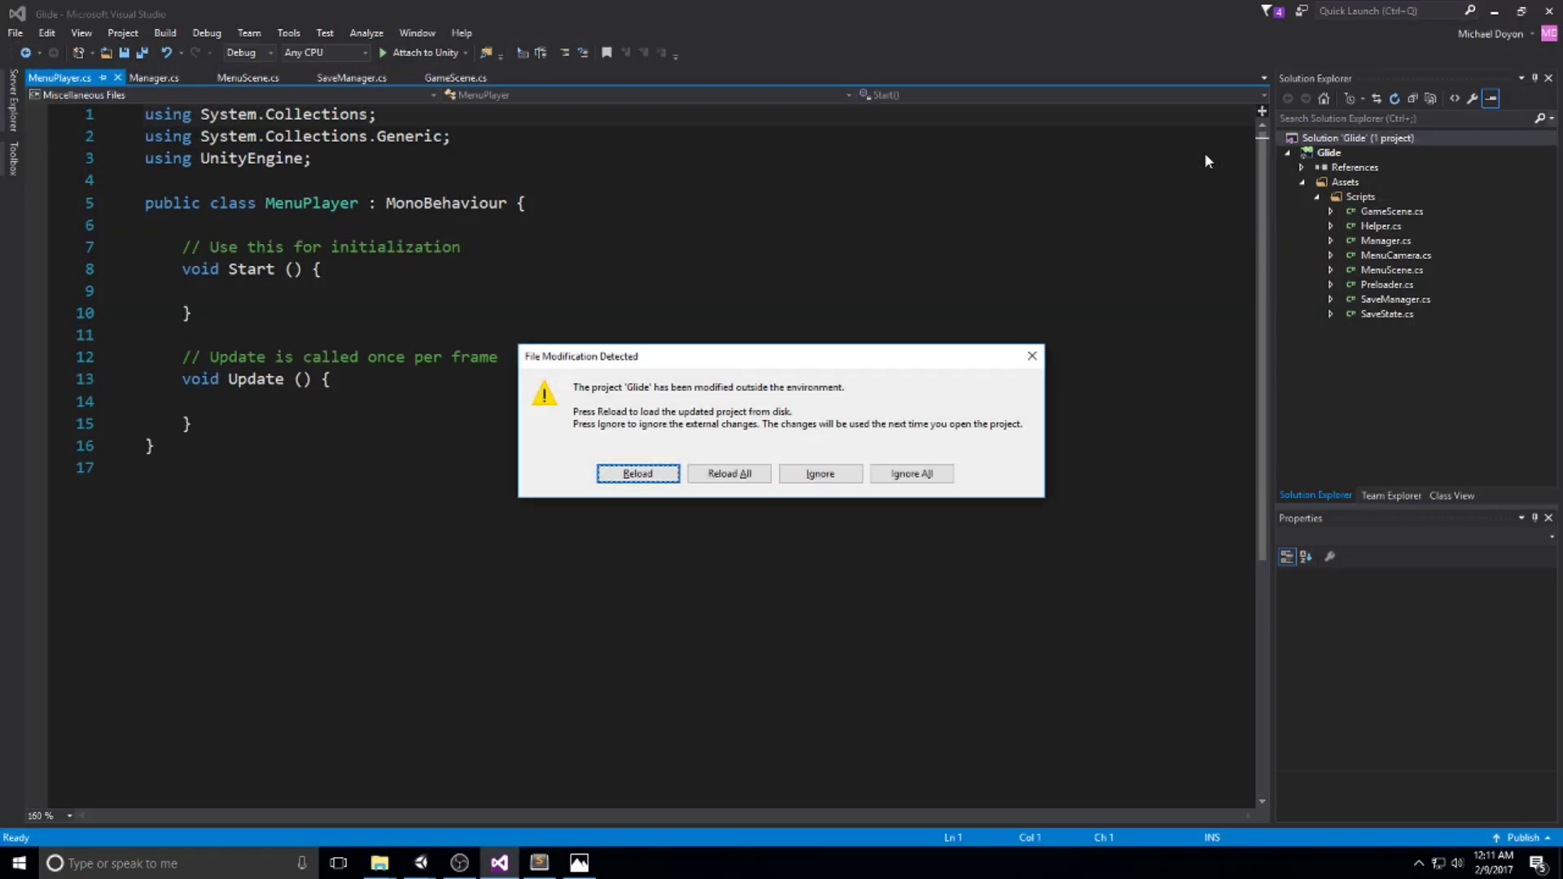
key("Tab")
key("Return")
left_click(517, 203)
key("Return")
- Replace the template Start and Update methods with an empty private void Update()
scroll(318, 592, "up", 4, "ctrl")
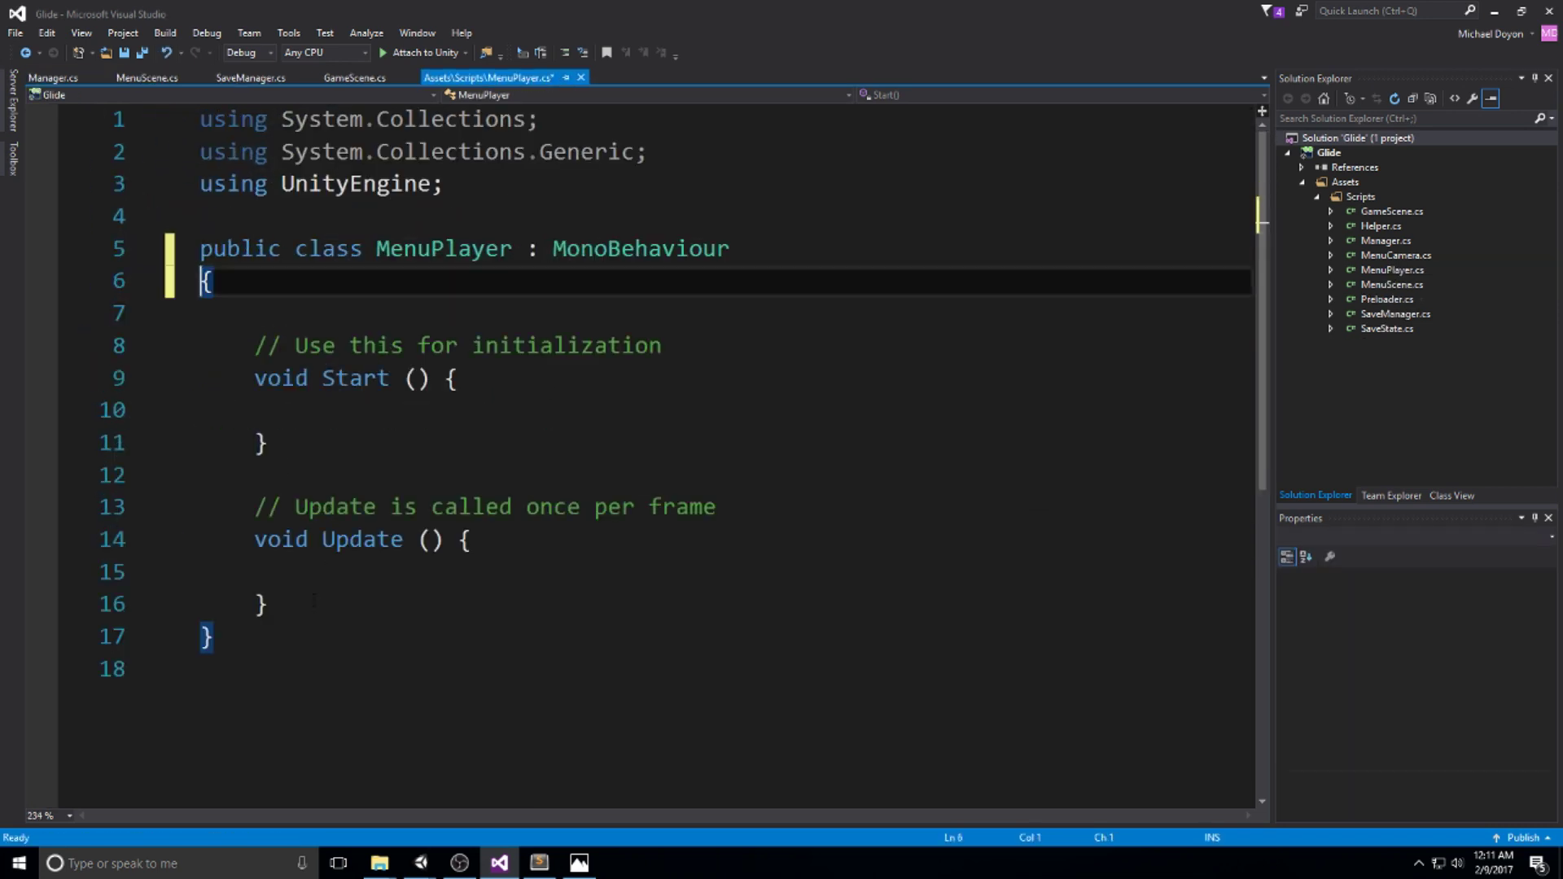
left_click_drag(317, 592, 152, 326)
key("Delete")
key("Return")
type("p")
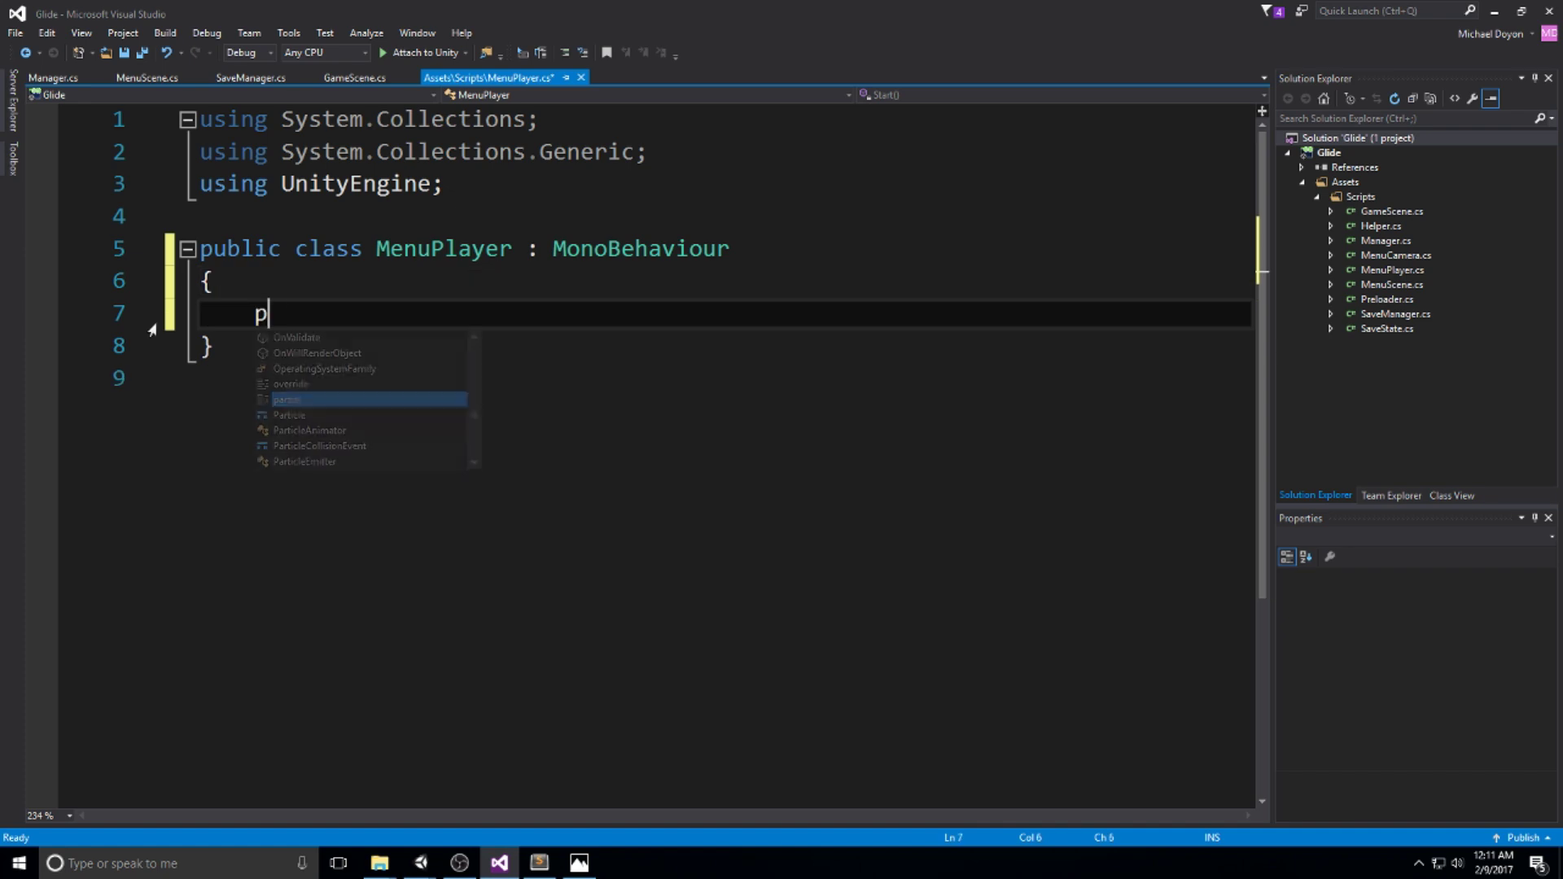
type("rivate void ")
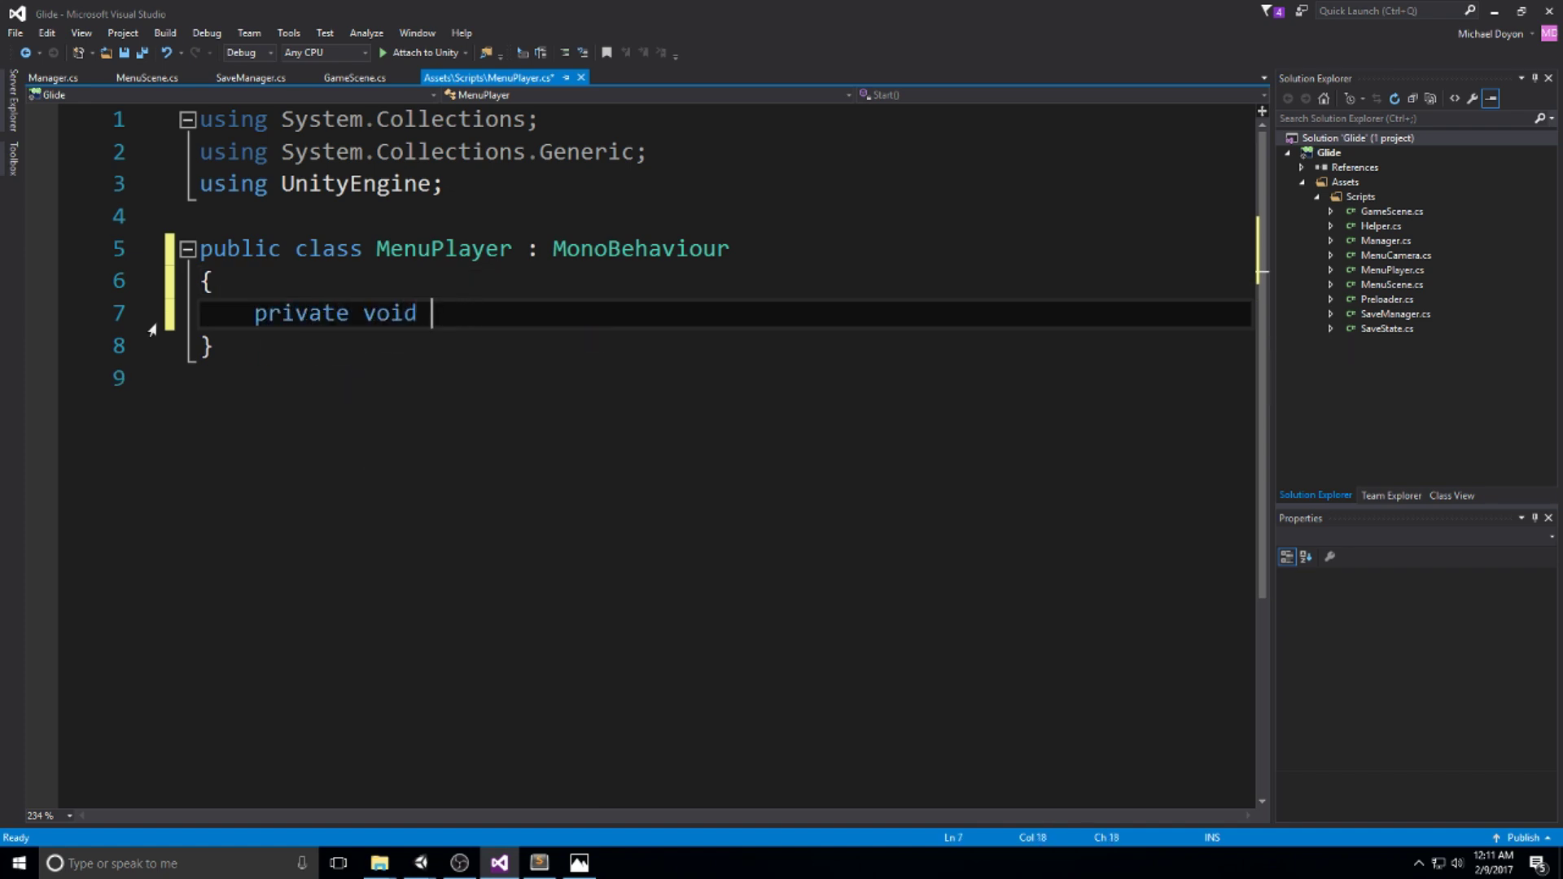
type("Up")
key("Return")
key("ctrl+s")
- Fill Update with transform.position += Vector3.forward * 3 * Time.deltaTime; and save
key("Tab")
type("transform.")
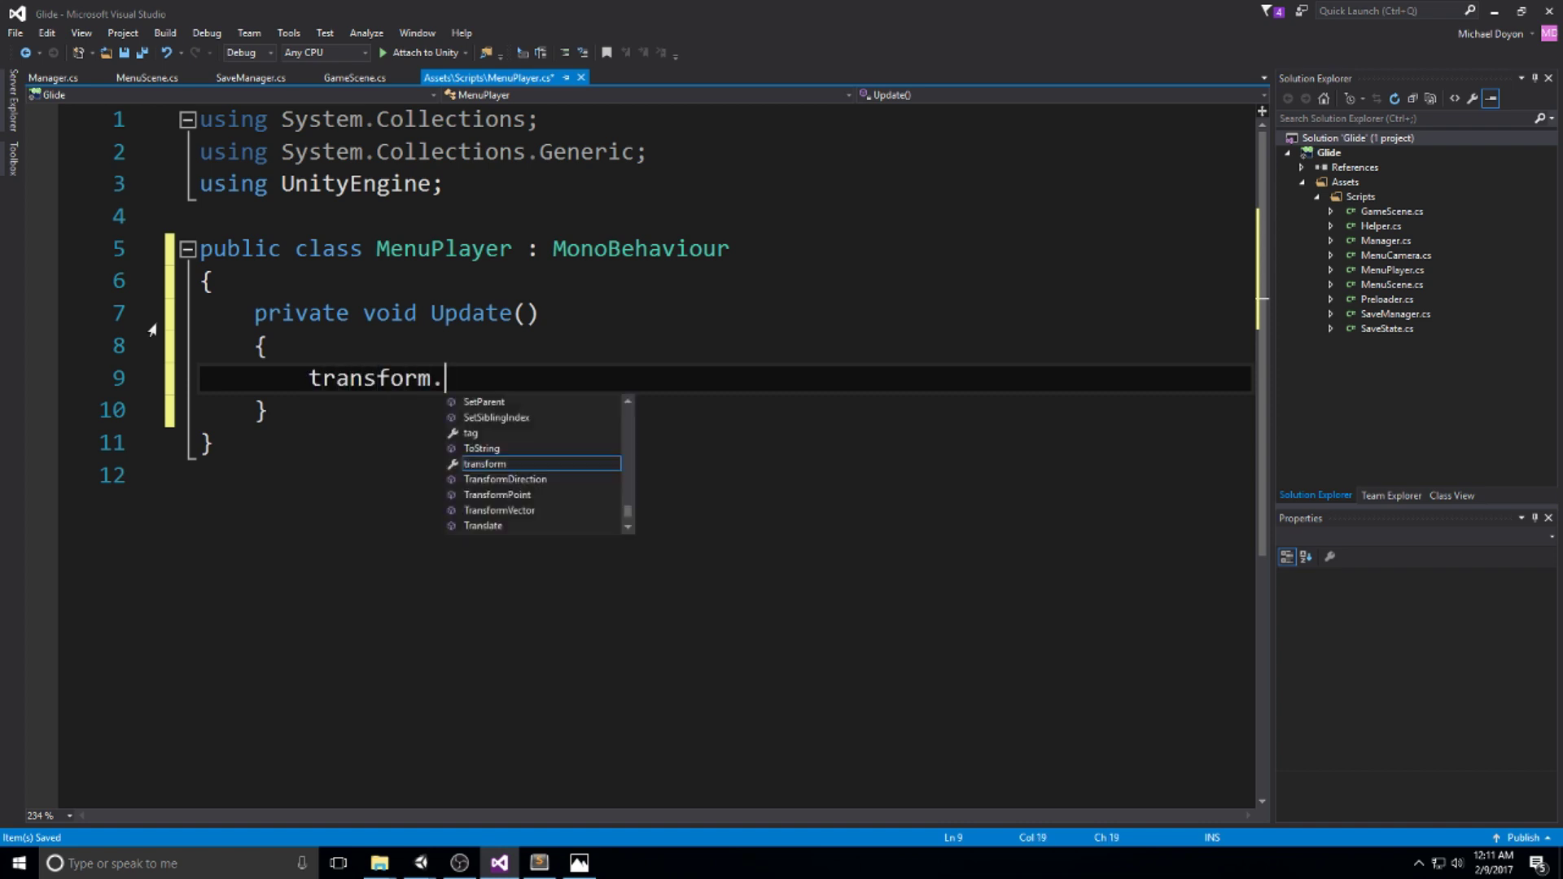
type("position += Vector3.forward * 3 * Time.deltaTime;")
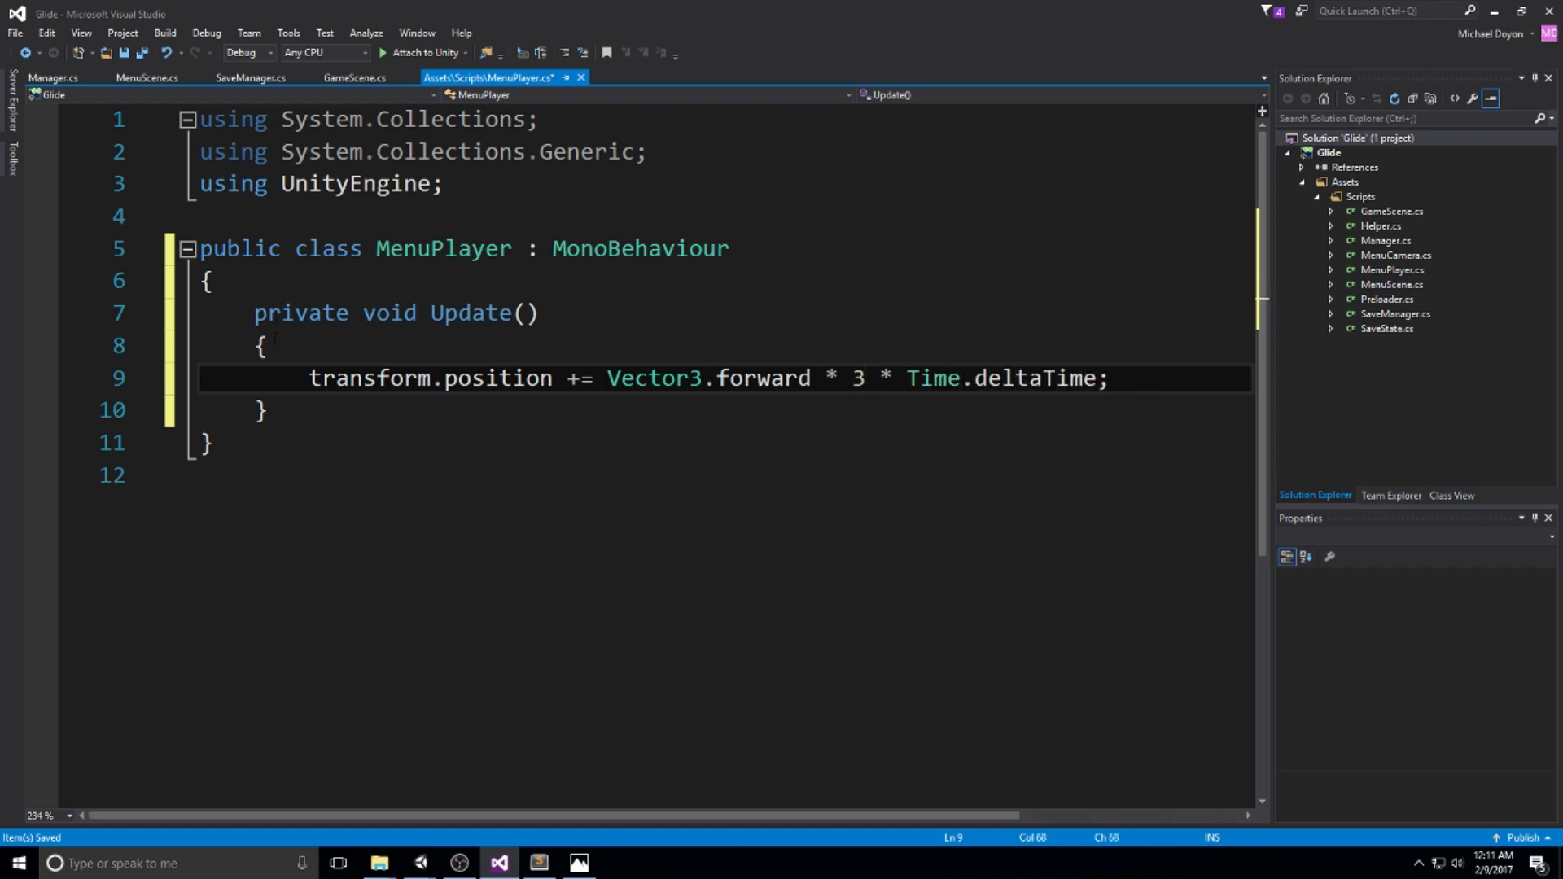
key("ctrl+s")
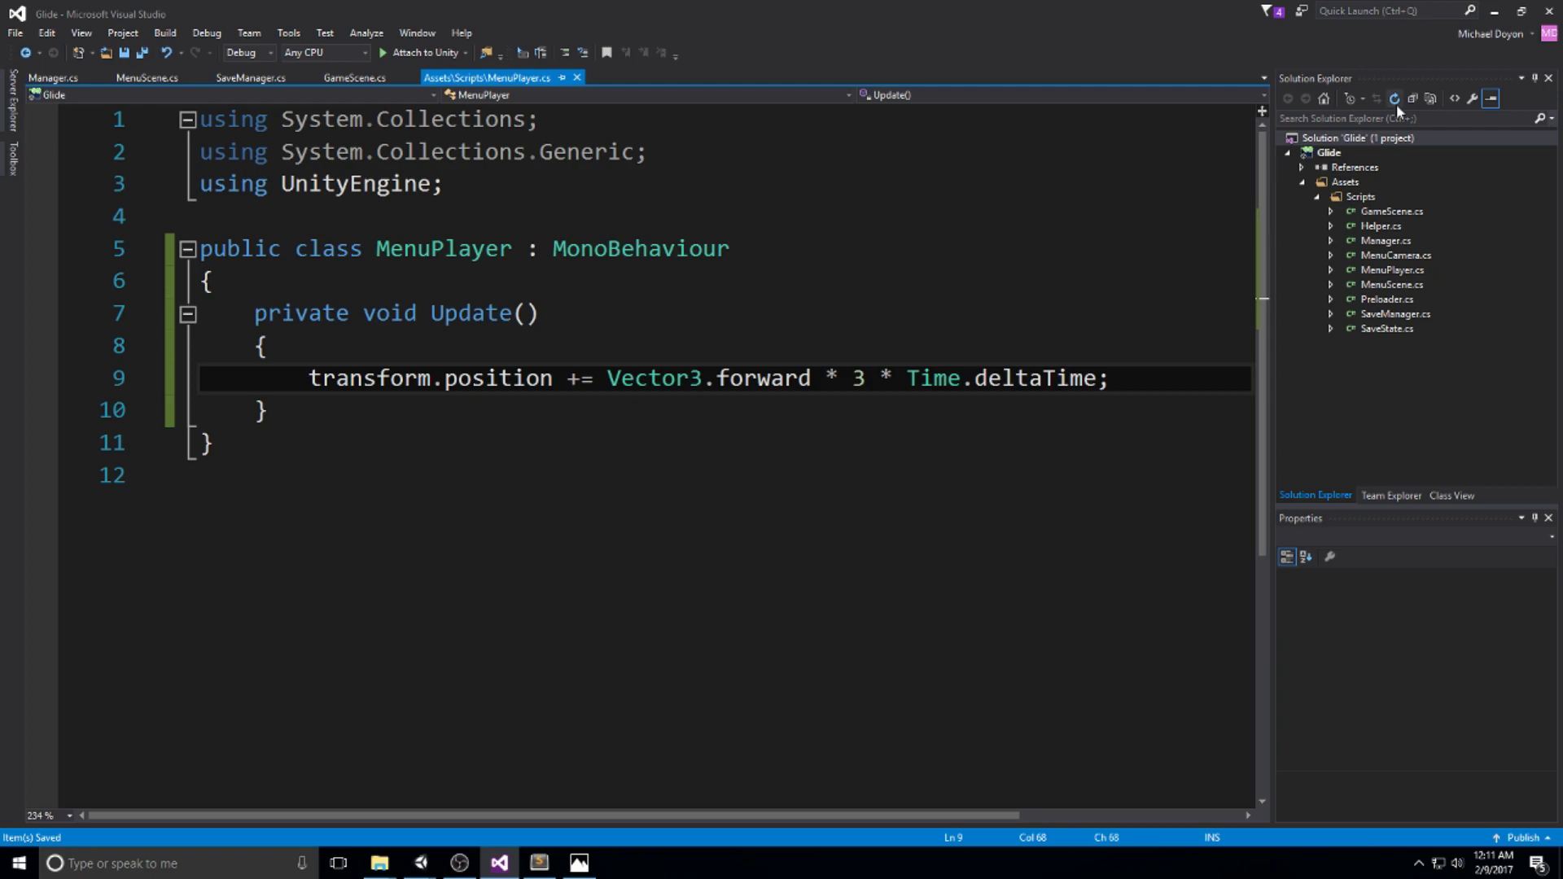
left_click(1495, 13)
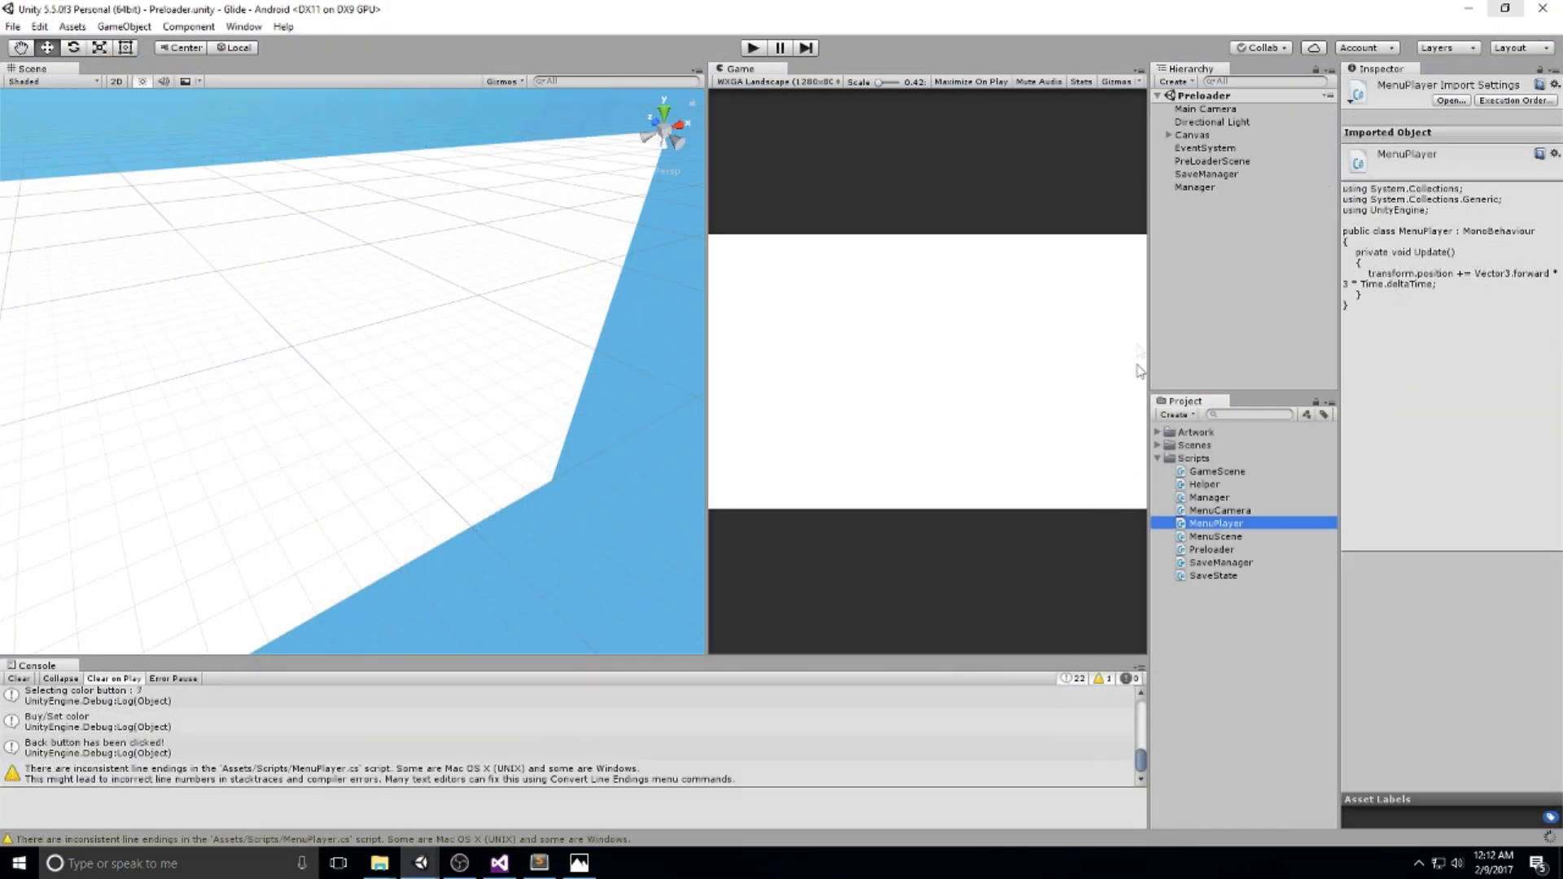
- Open the Menu scene from the Scenes folder
left_click(1157, 445)
left_click(1213, 472)
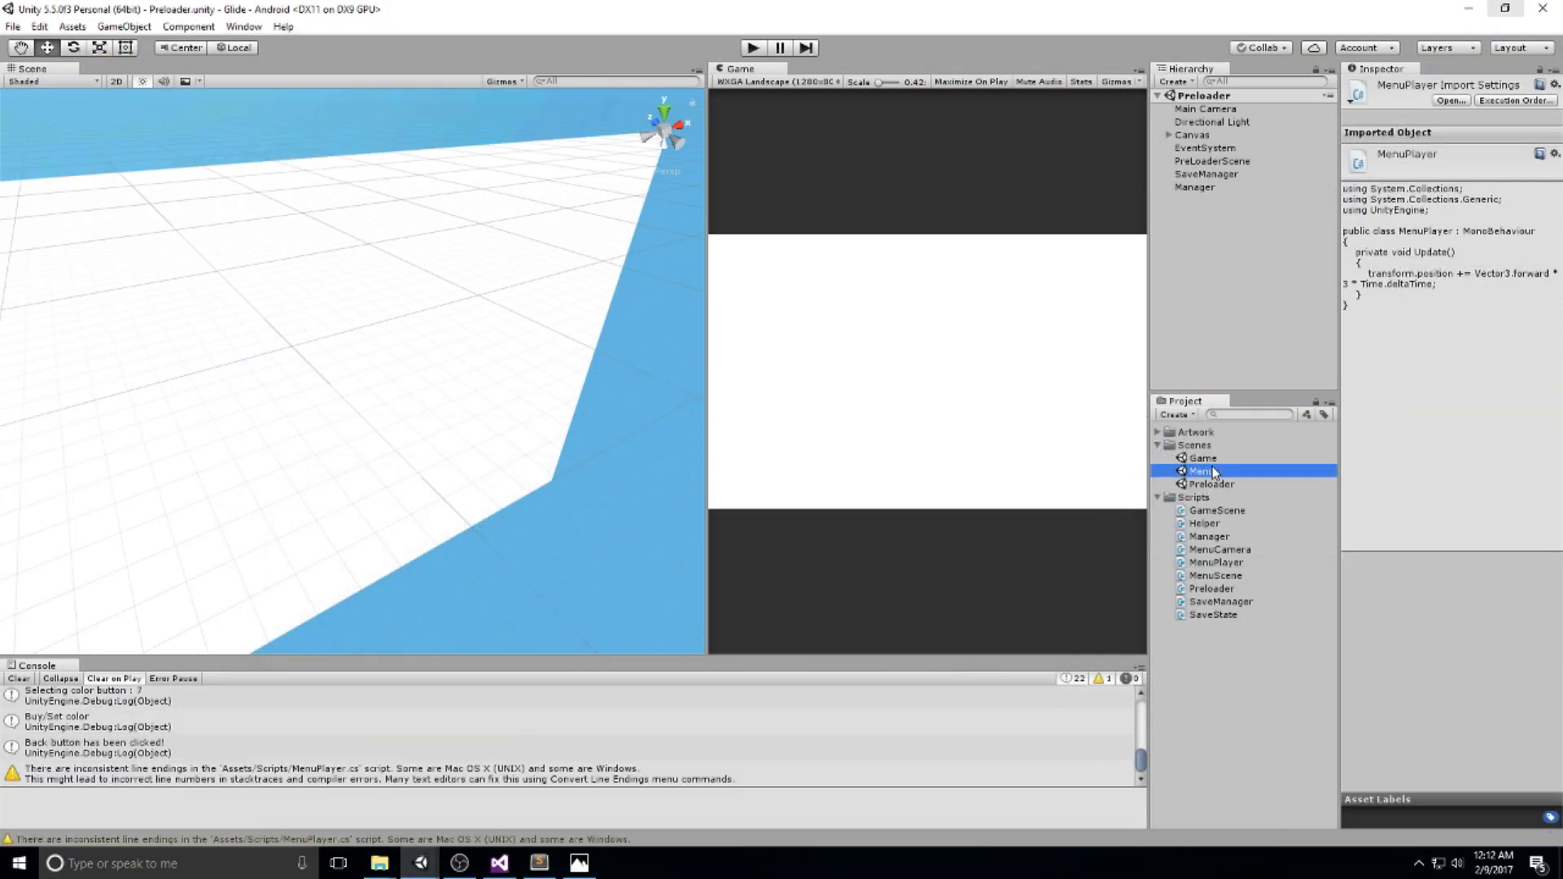
double_click(1213, 472)
- Add the Menu Player component to Player and enter Play mode to test it
left_click(1204, 175)
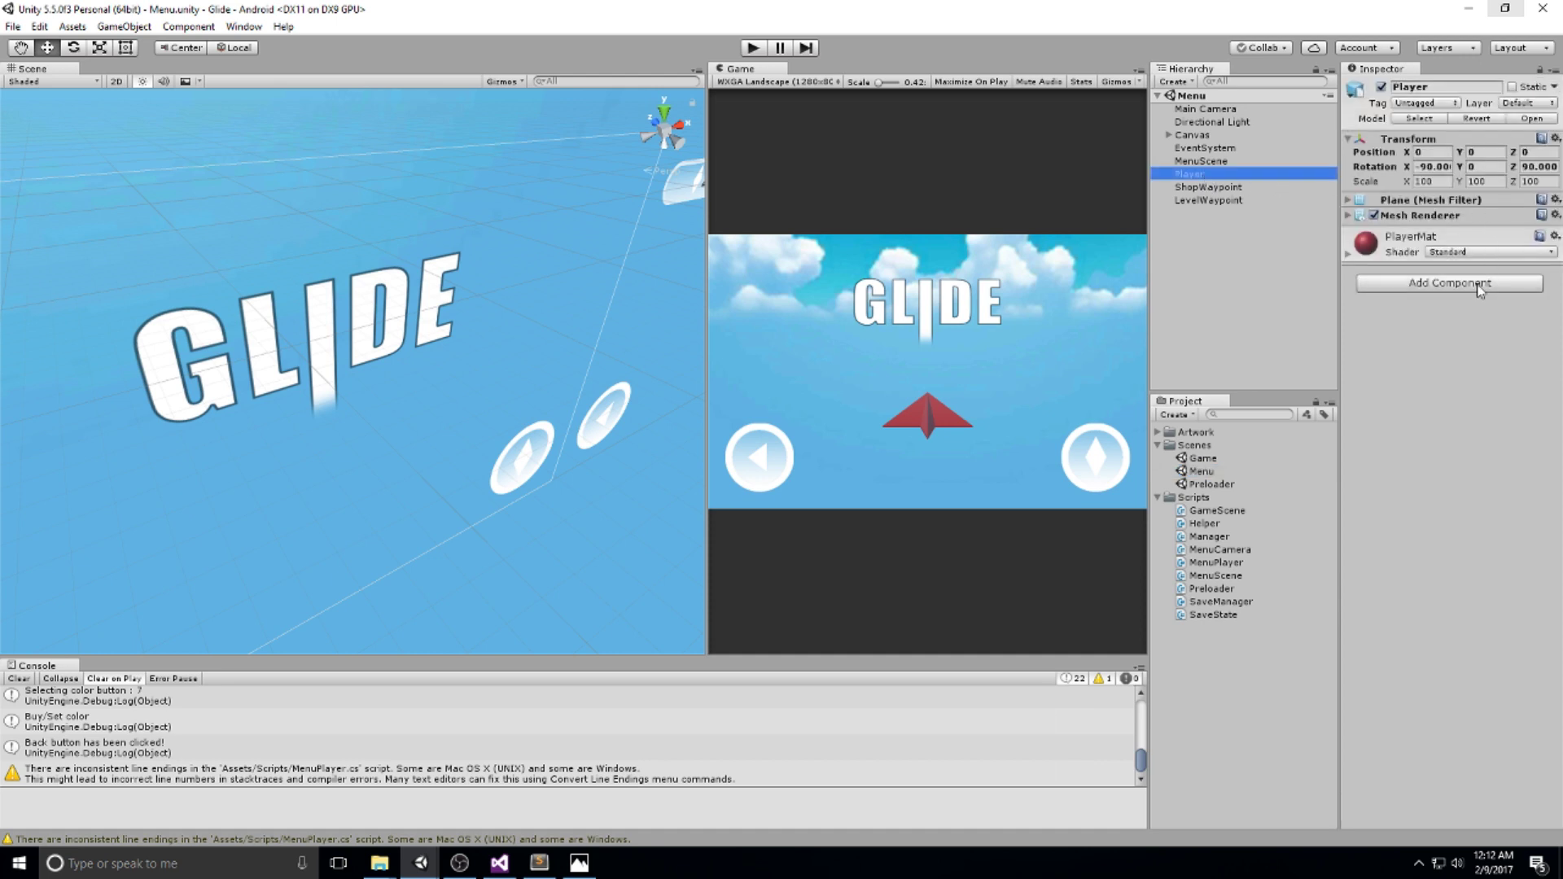
left_click(1450, 283)
type("menuplayer")
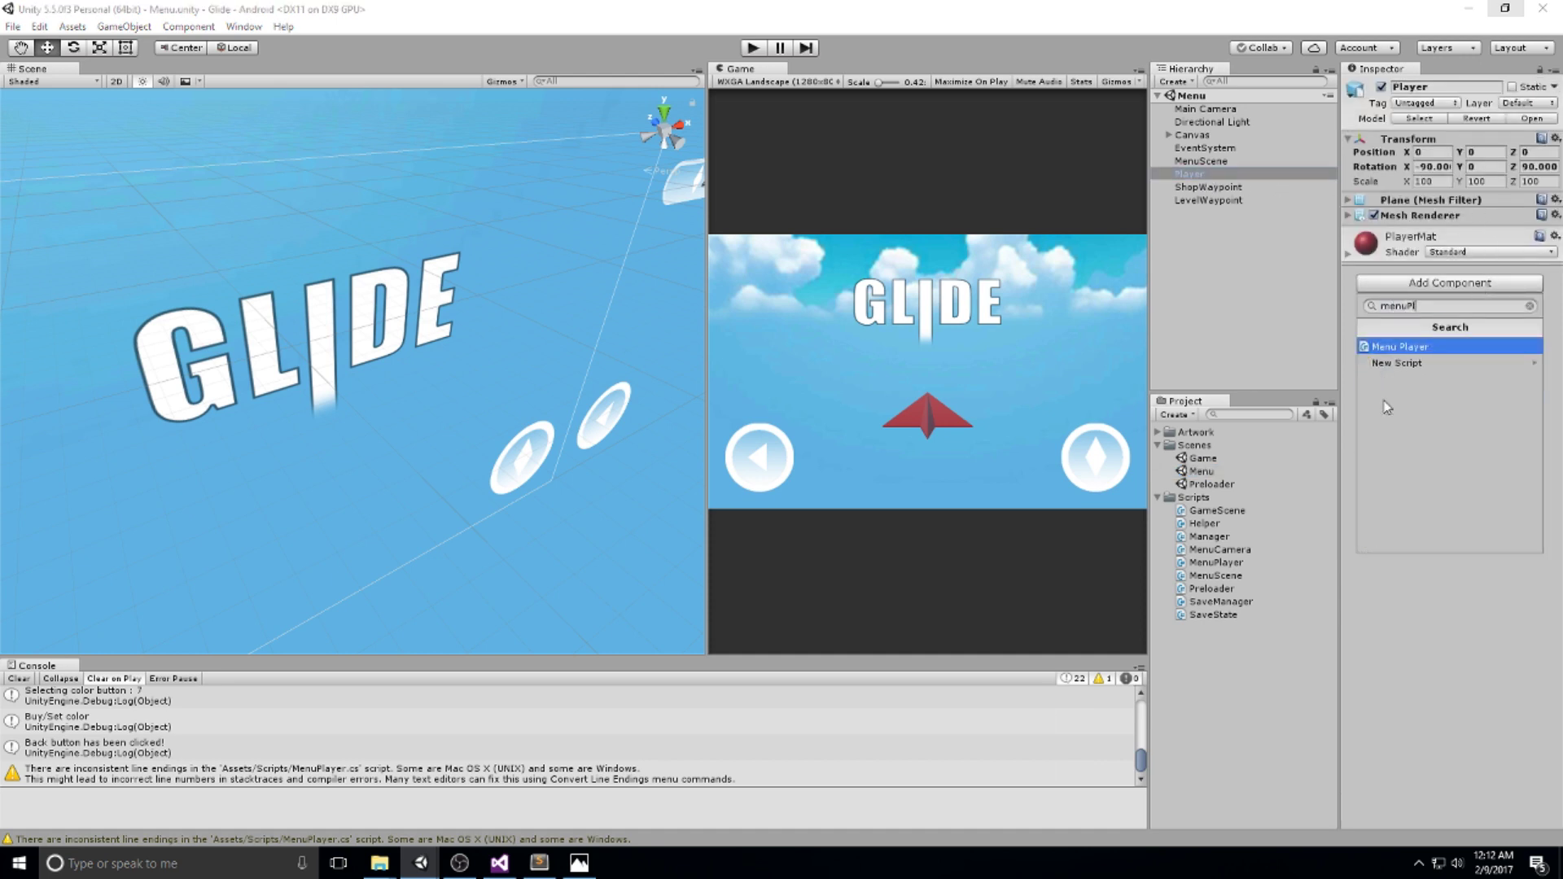
key("Return")
left_click(753, 49)
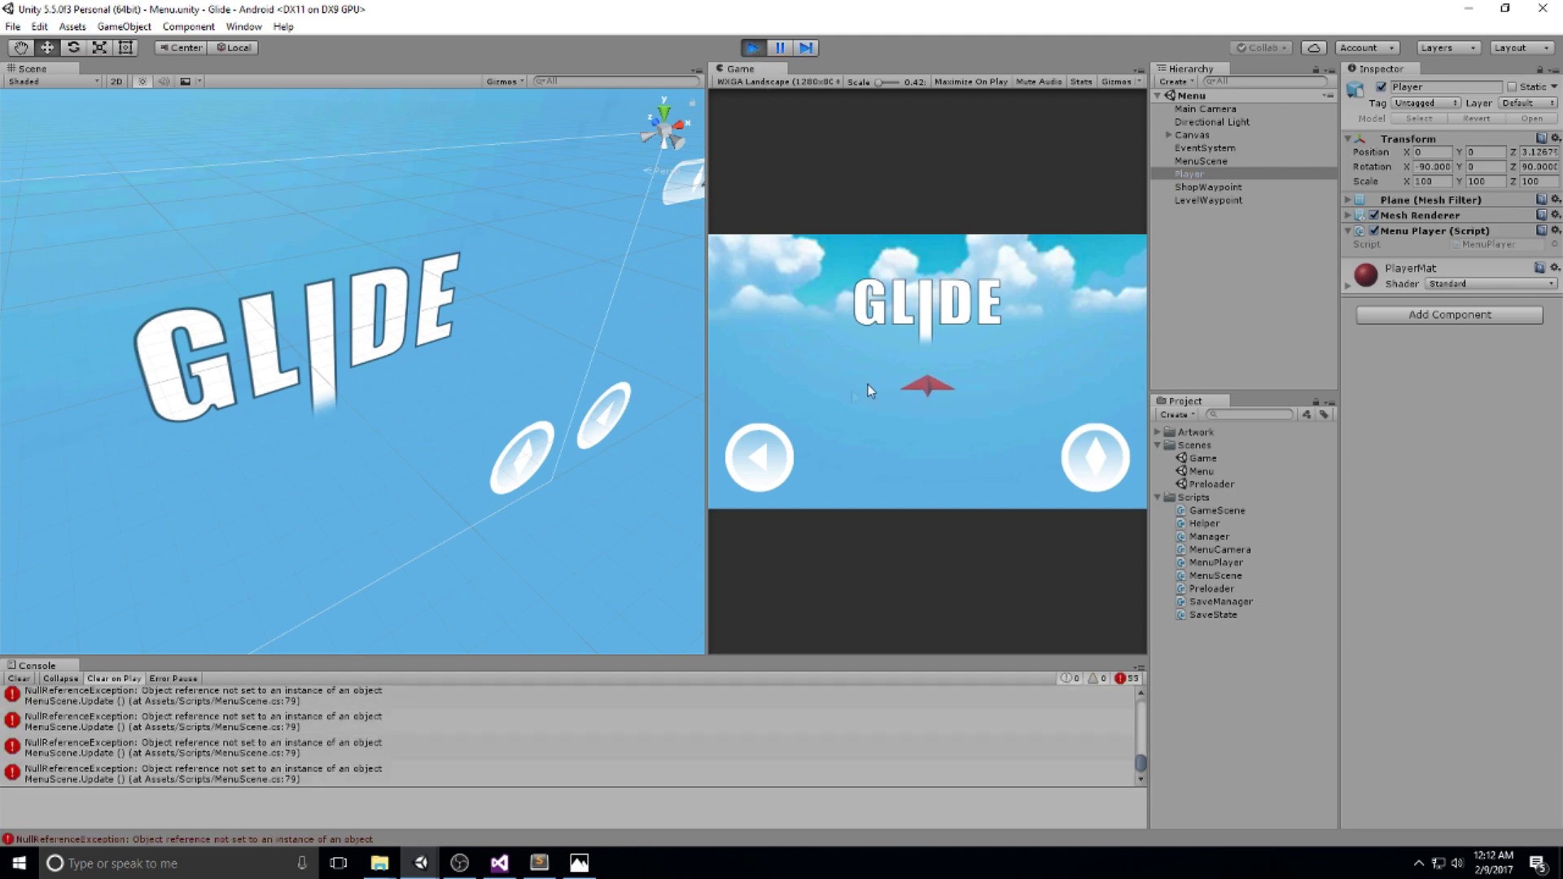
- Stop the game, open the Preloader scene, clear the console, then run and pause it
left_click(753, 48)
left_click(1212, 485)
double_click(1212, 485)
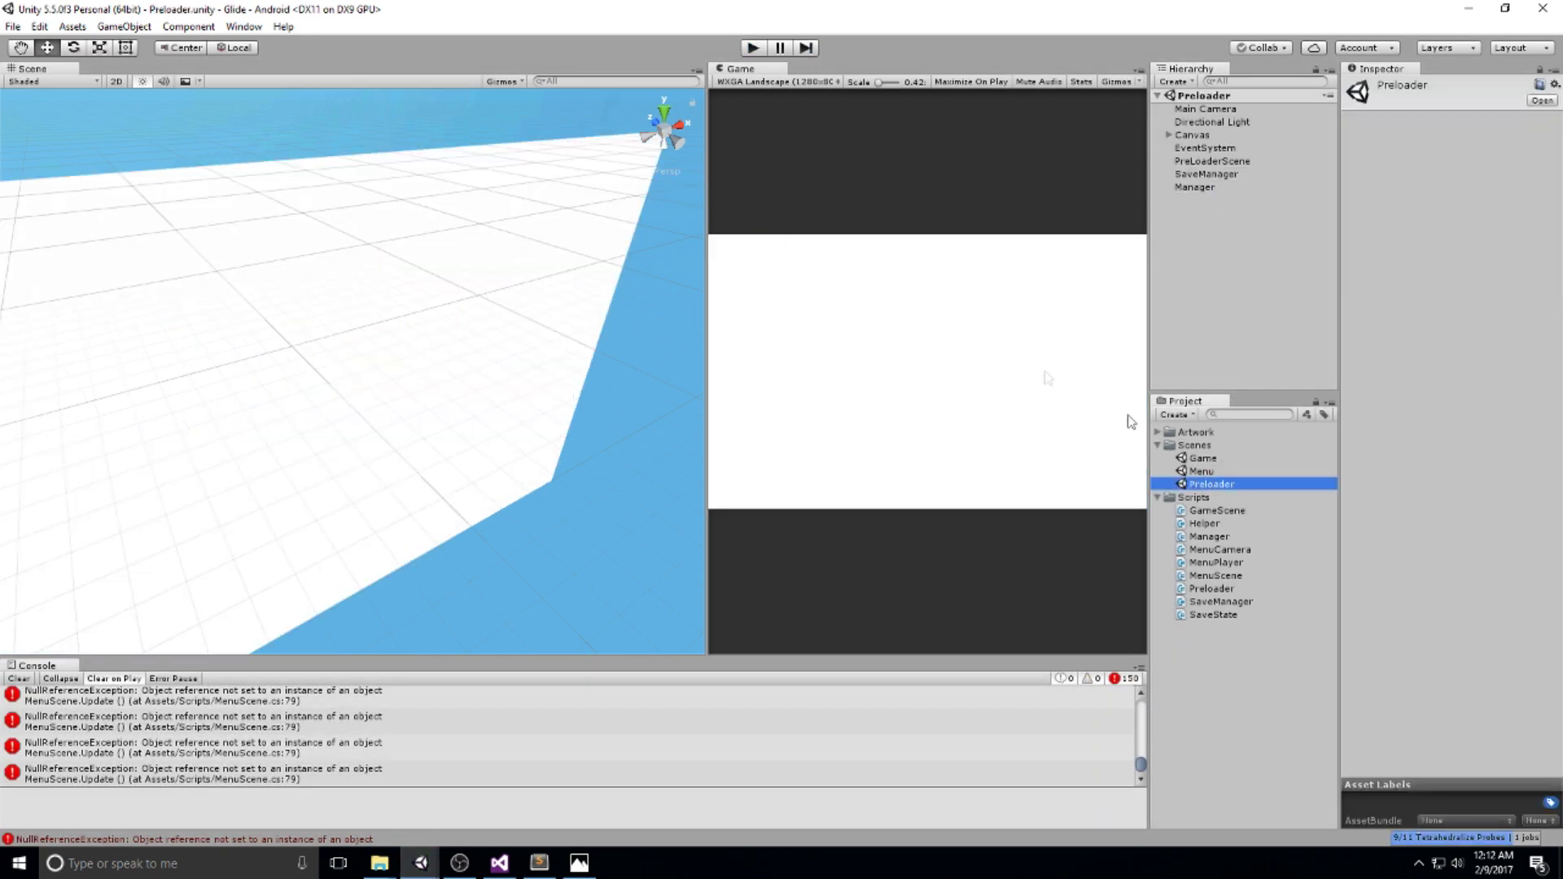
left_click(18, 679)
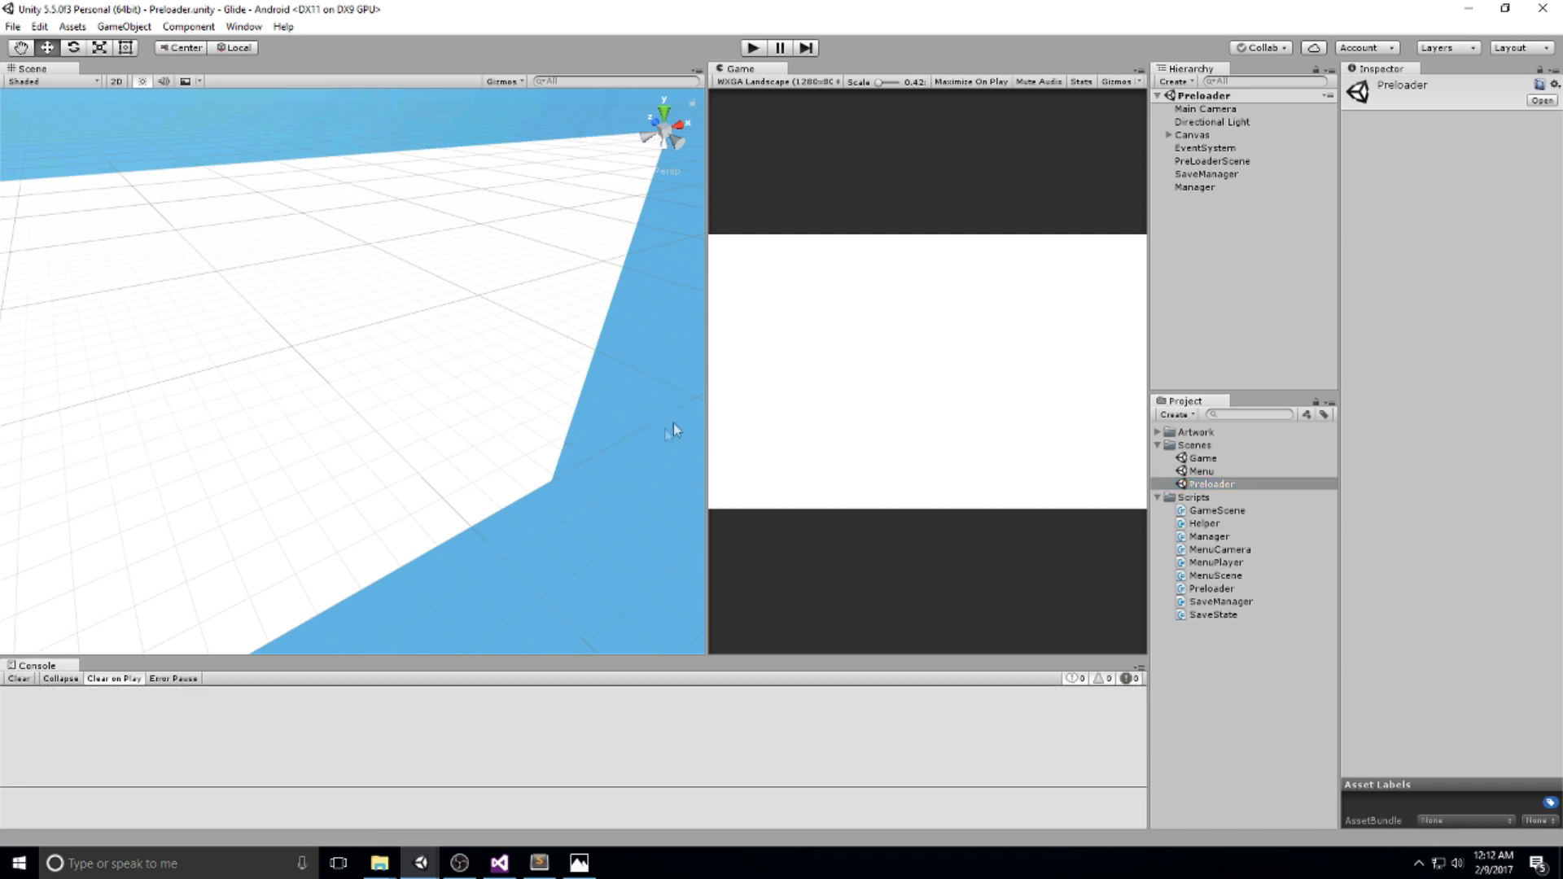
left_click(754, 48)
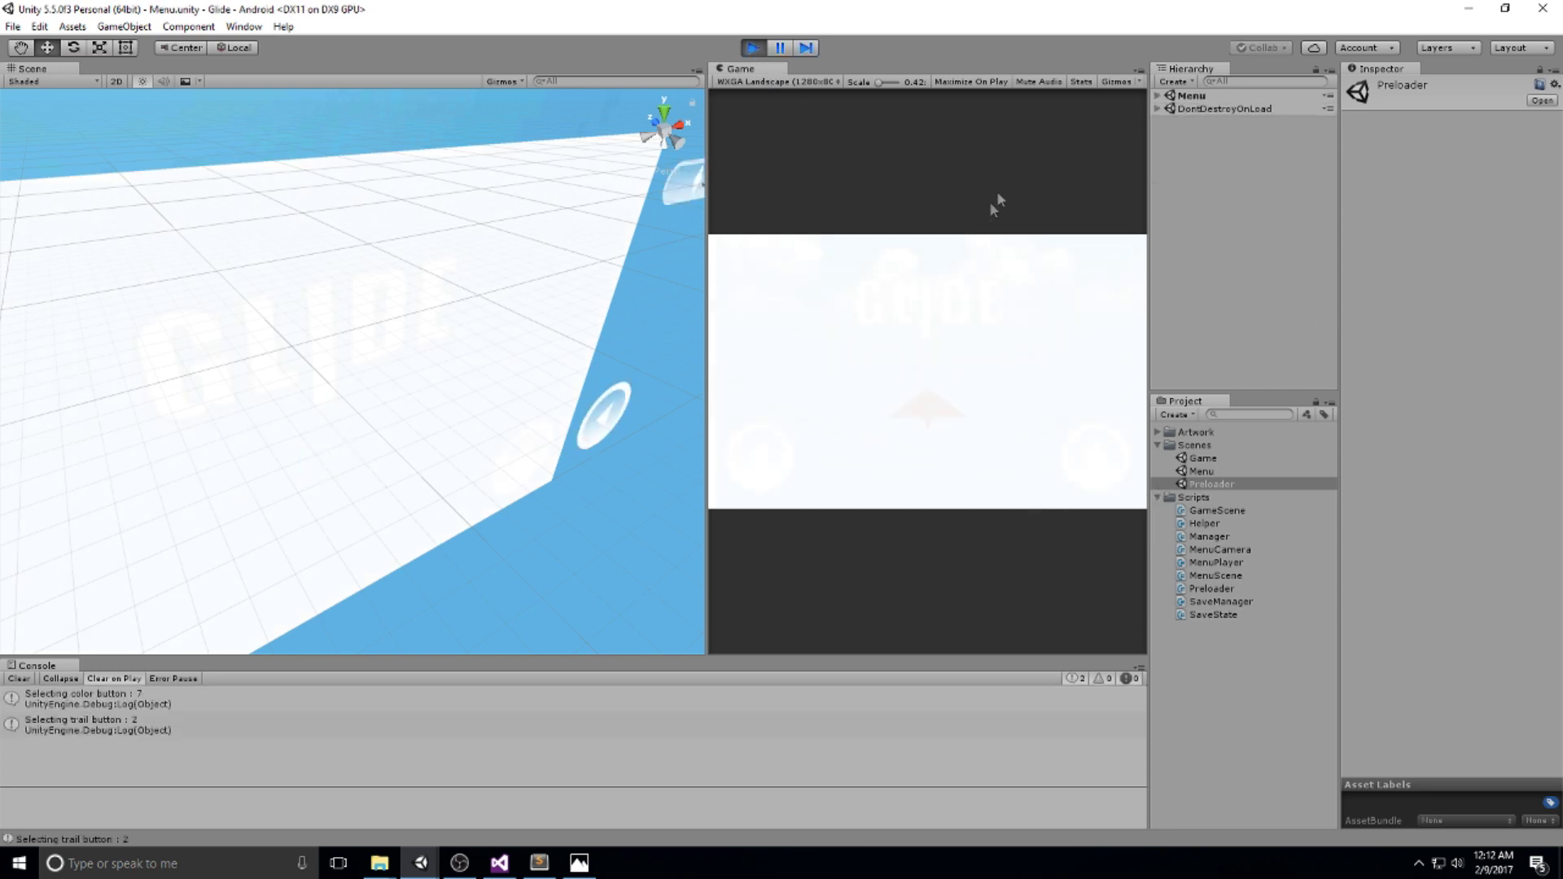
left_click(780, 48)
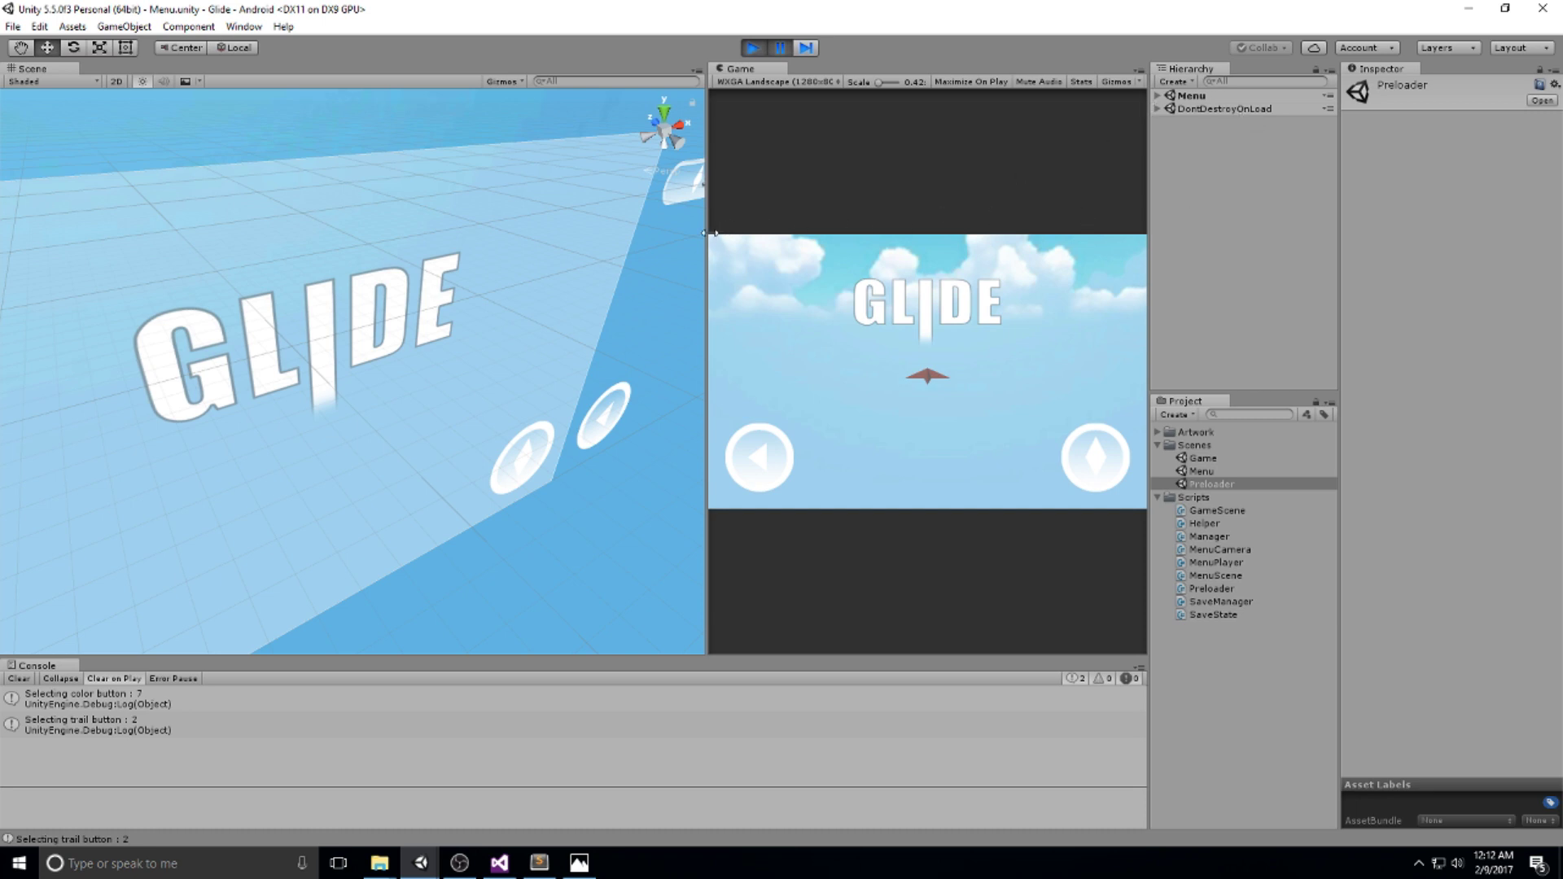
- Widen the Scene view and frame the paper-plane Player from the Menu scene's hierarchy
left_click_drag(707, 228, 796, 228)
left_click(1157, 97)
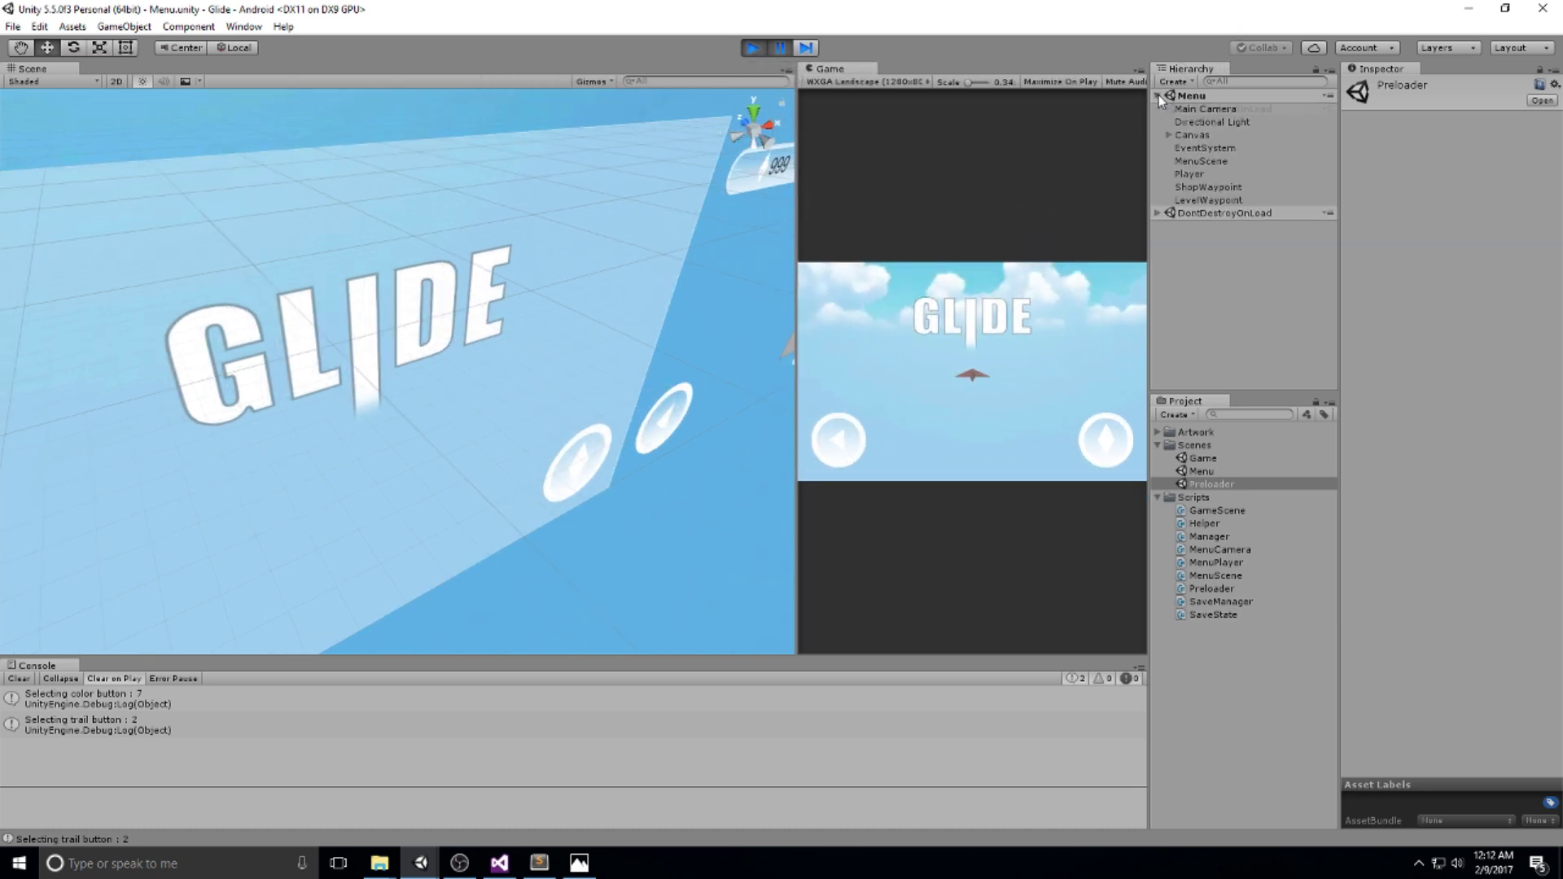
double_click(1211, 122)
double_click(1190, 174)
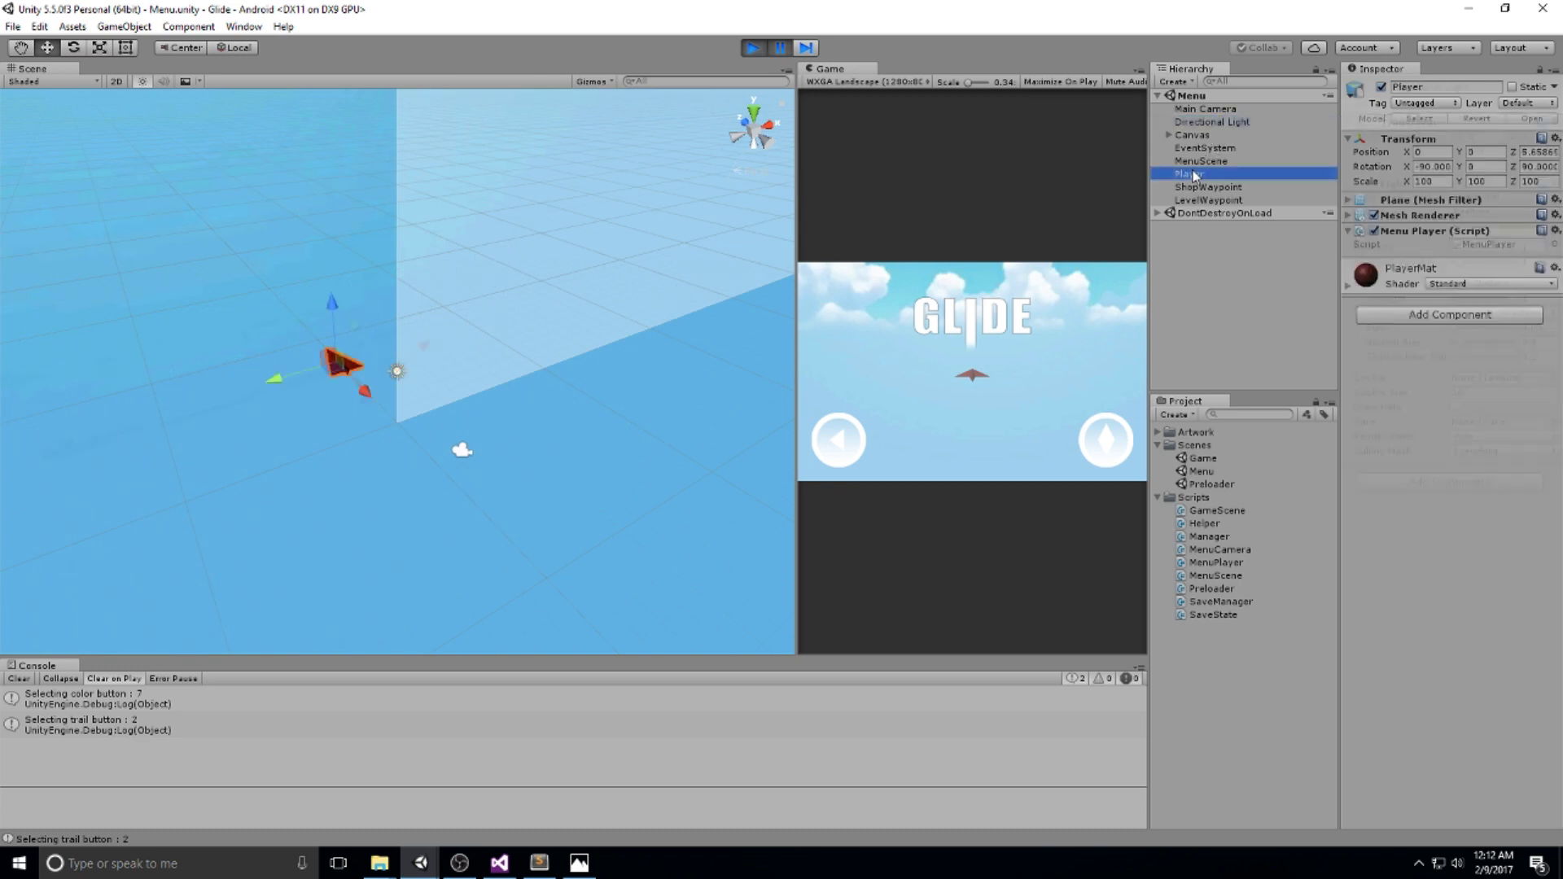
left_click_drag(586, 187, 582, 276, "alt")
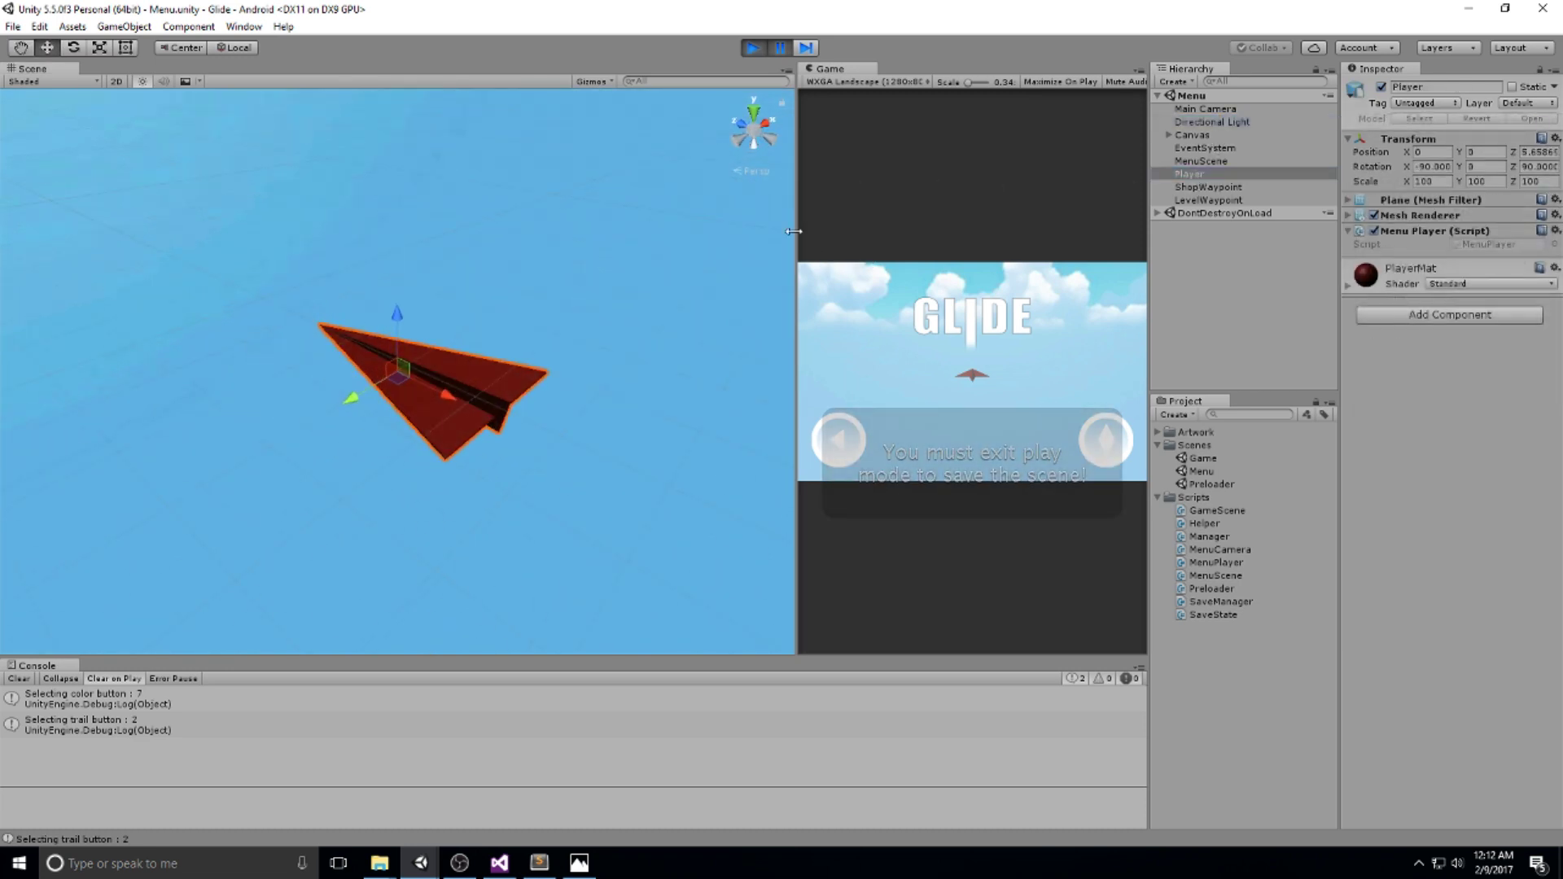
- Collapse the Scenes and Scripts folders in the Project panel
left_click(1157, 446)
left_click(1156, 459)
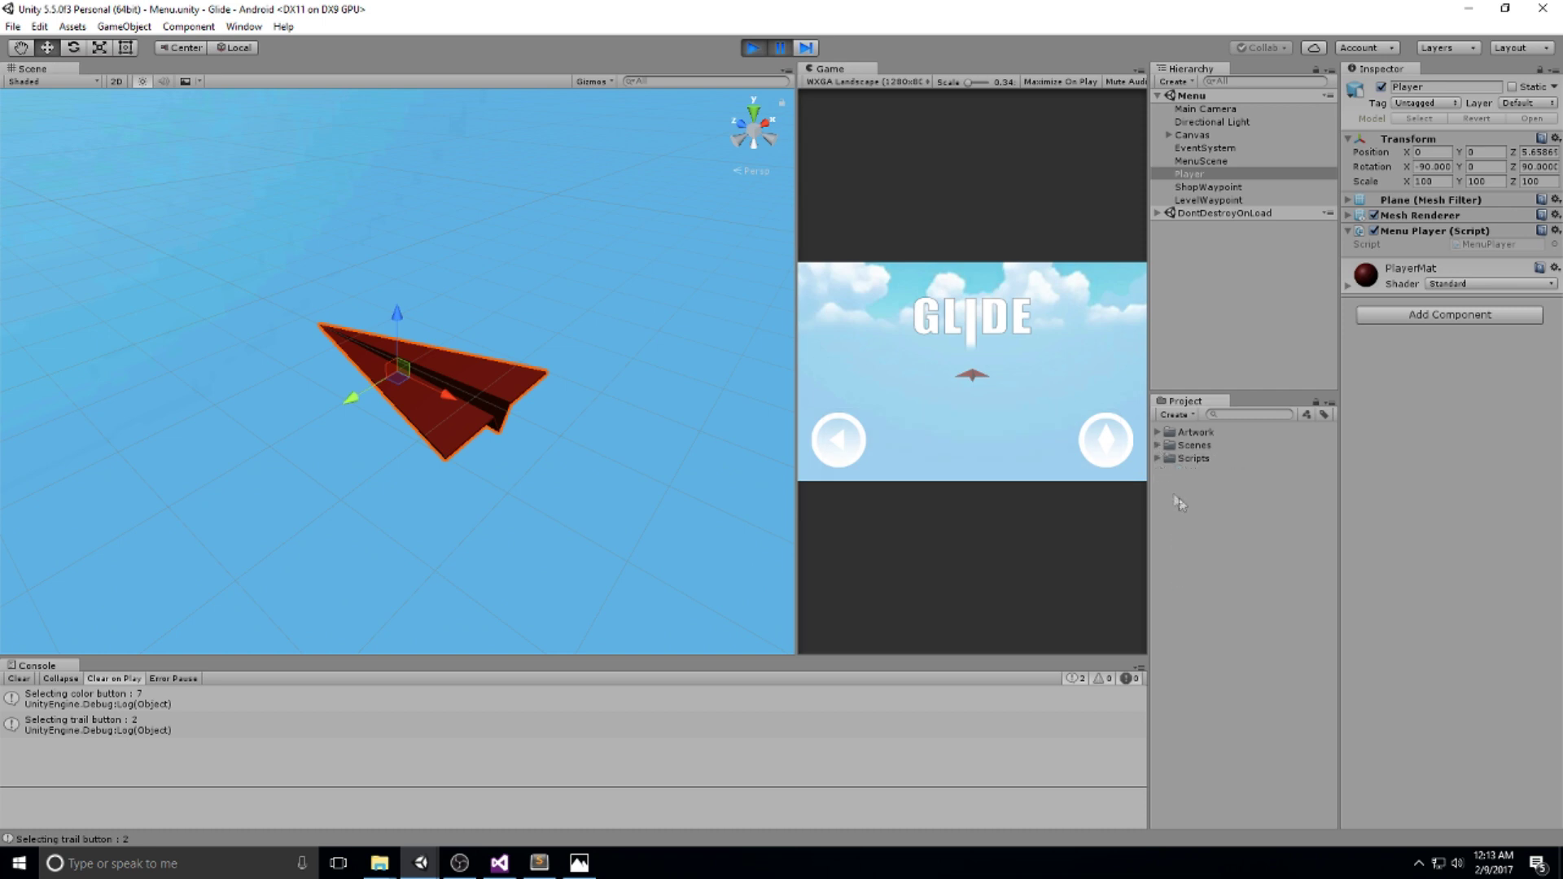
right_click(1192, 501)
- Create a Prefabs folder with a Trail folder inside it
mouse_move(1234, 510)
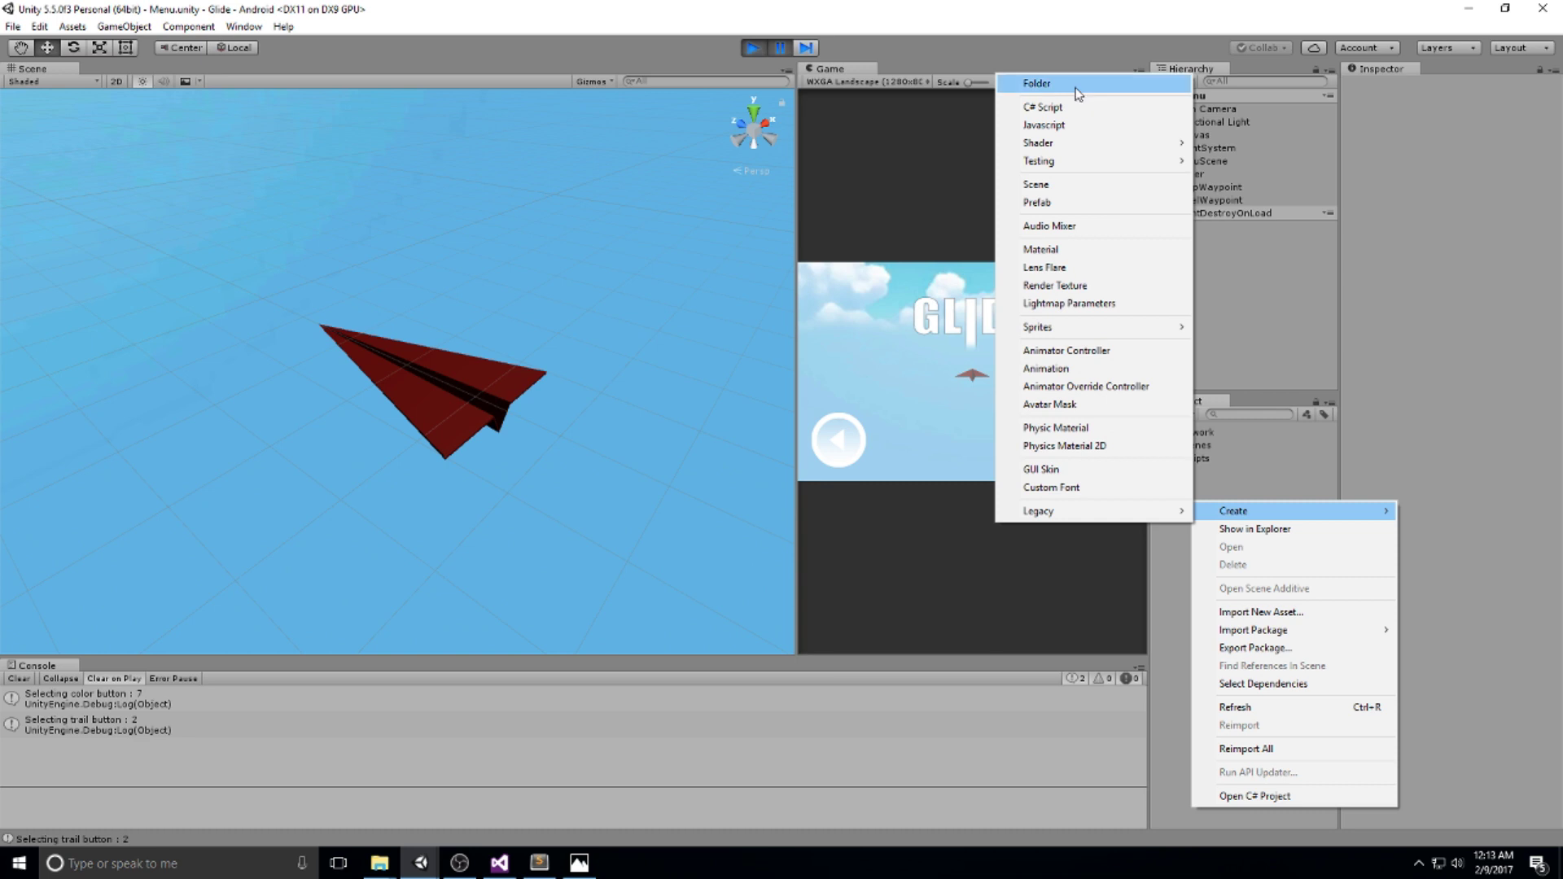
left_click(1055, 83)
type("Pref")
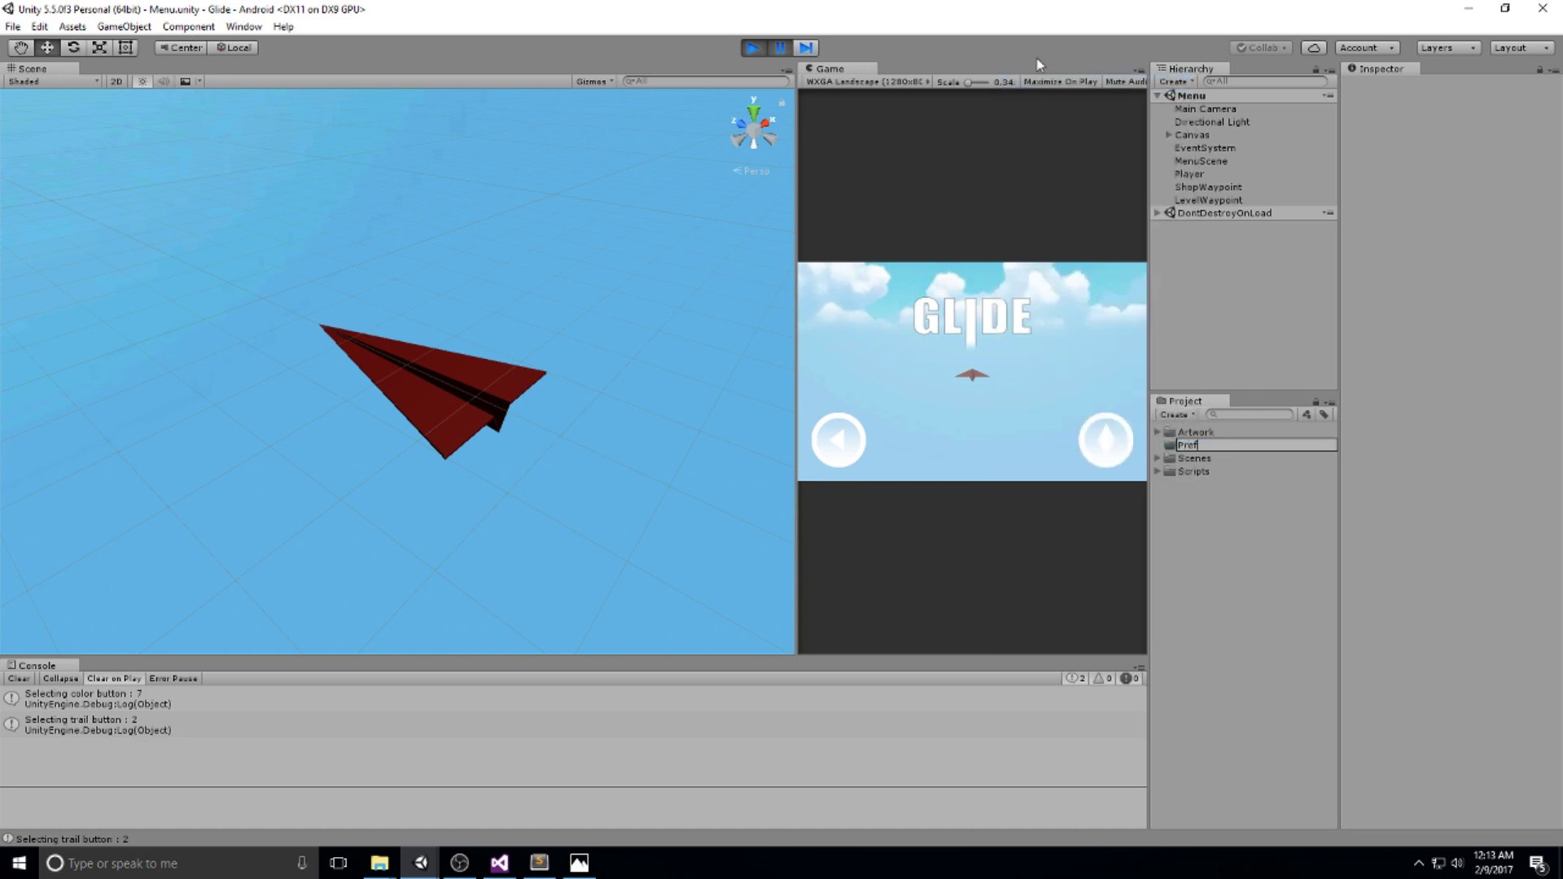
type("abs")
key("Return")
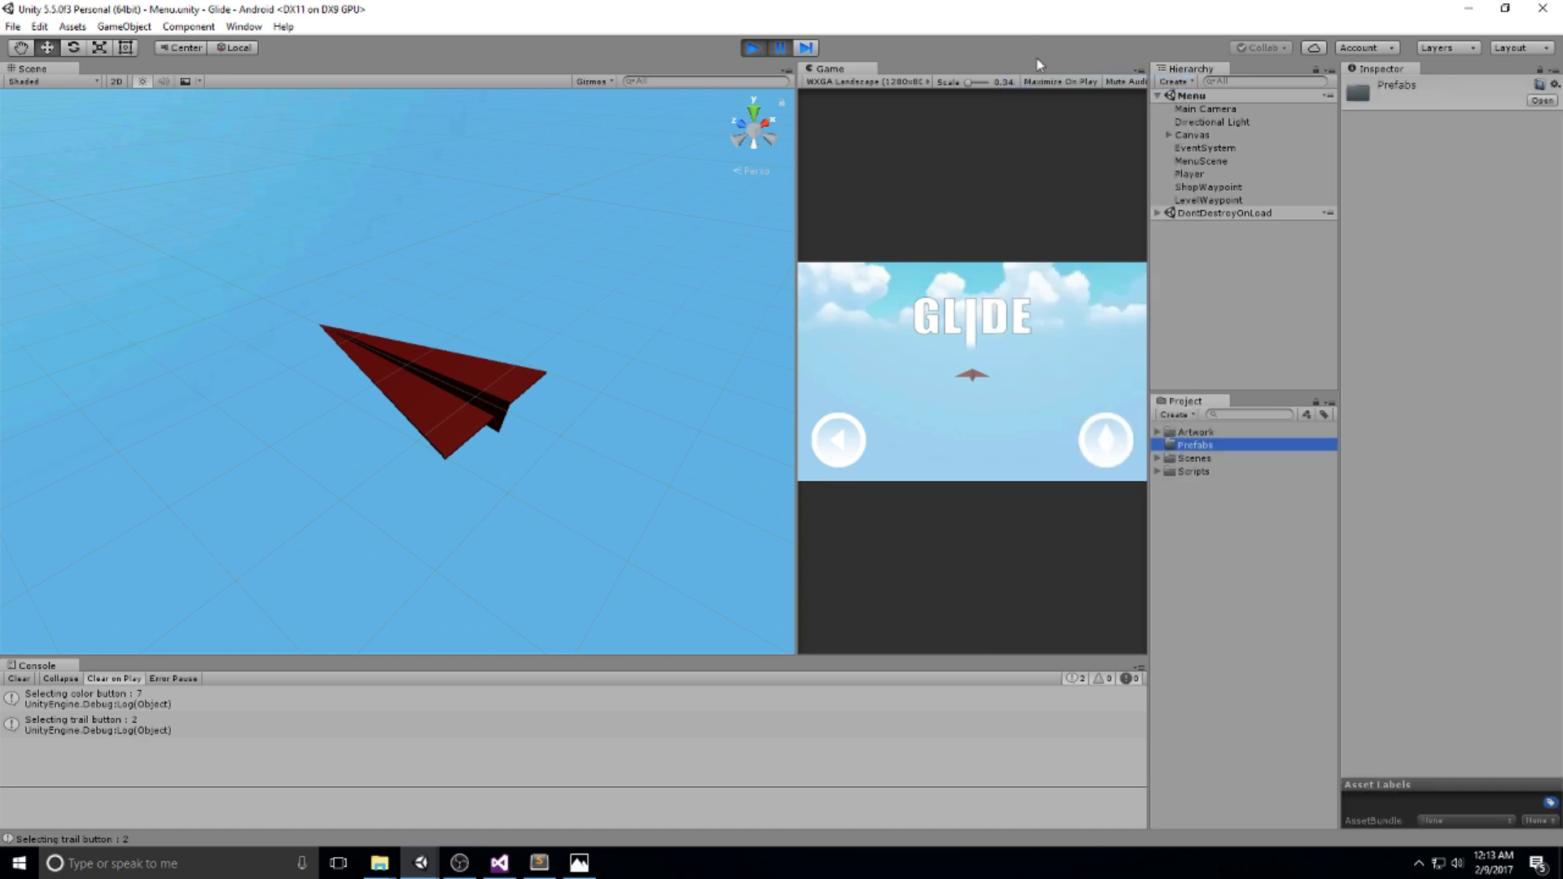
right_click(1195, 449)
mouse_move(1213, 449)
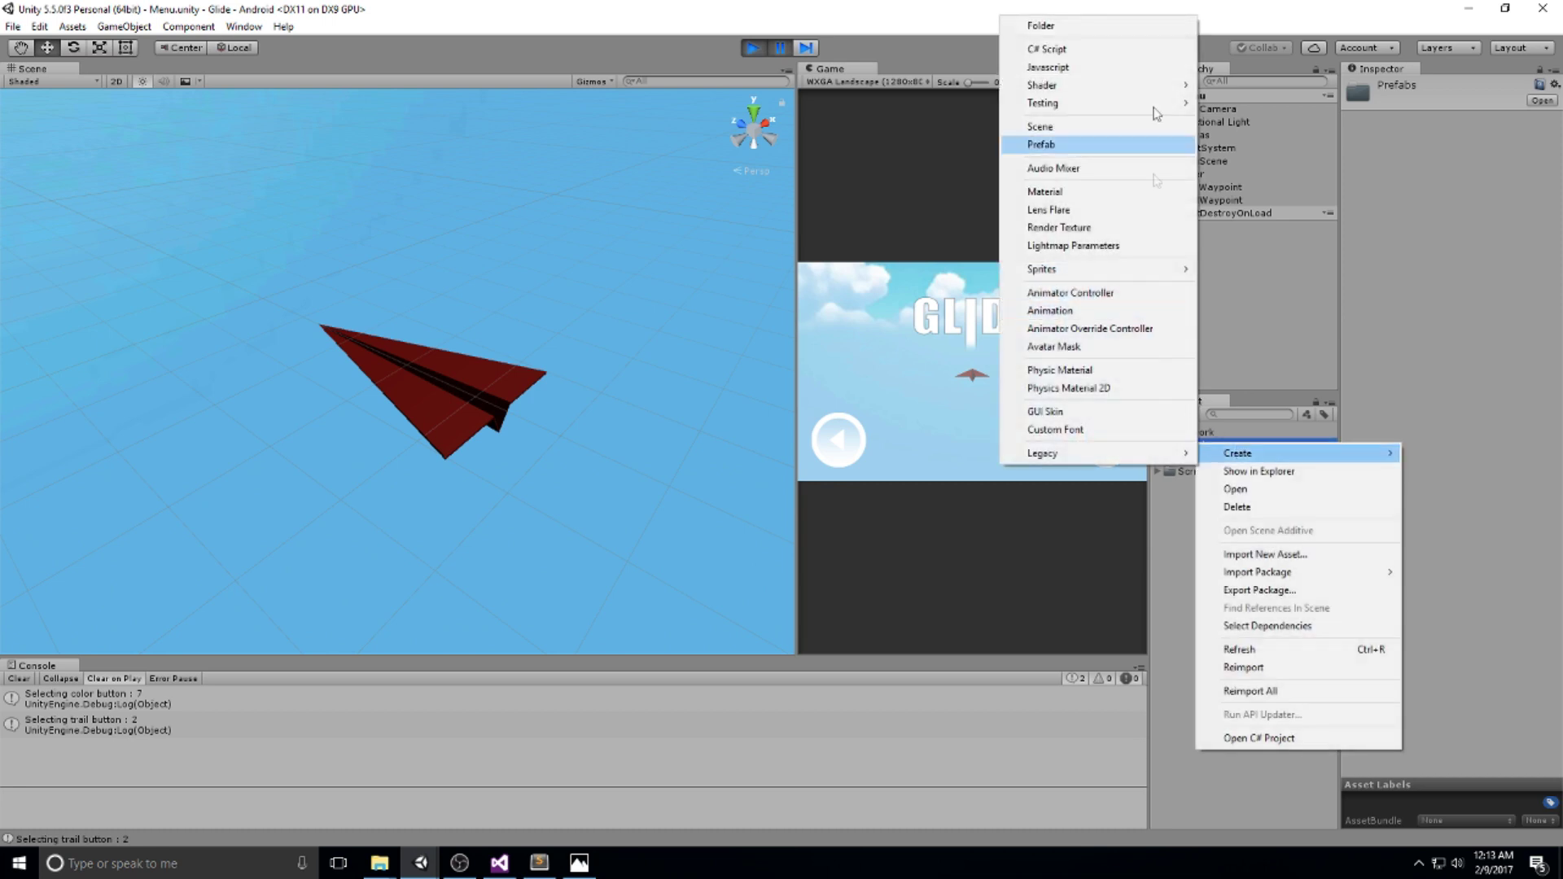
left_click(1059, 27)
type("Trail")
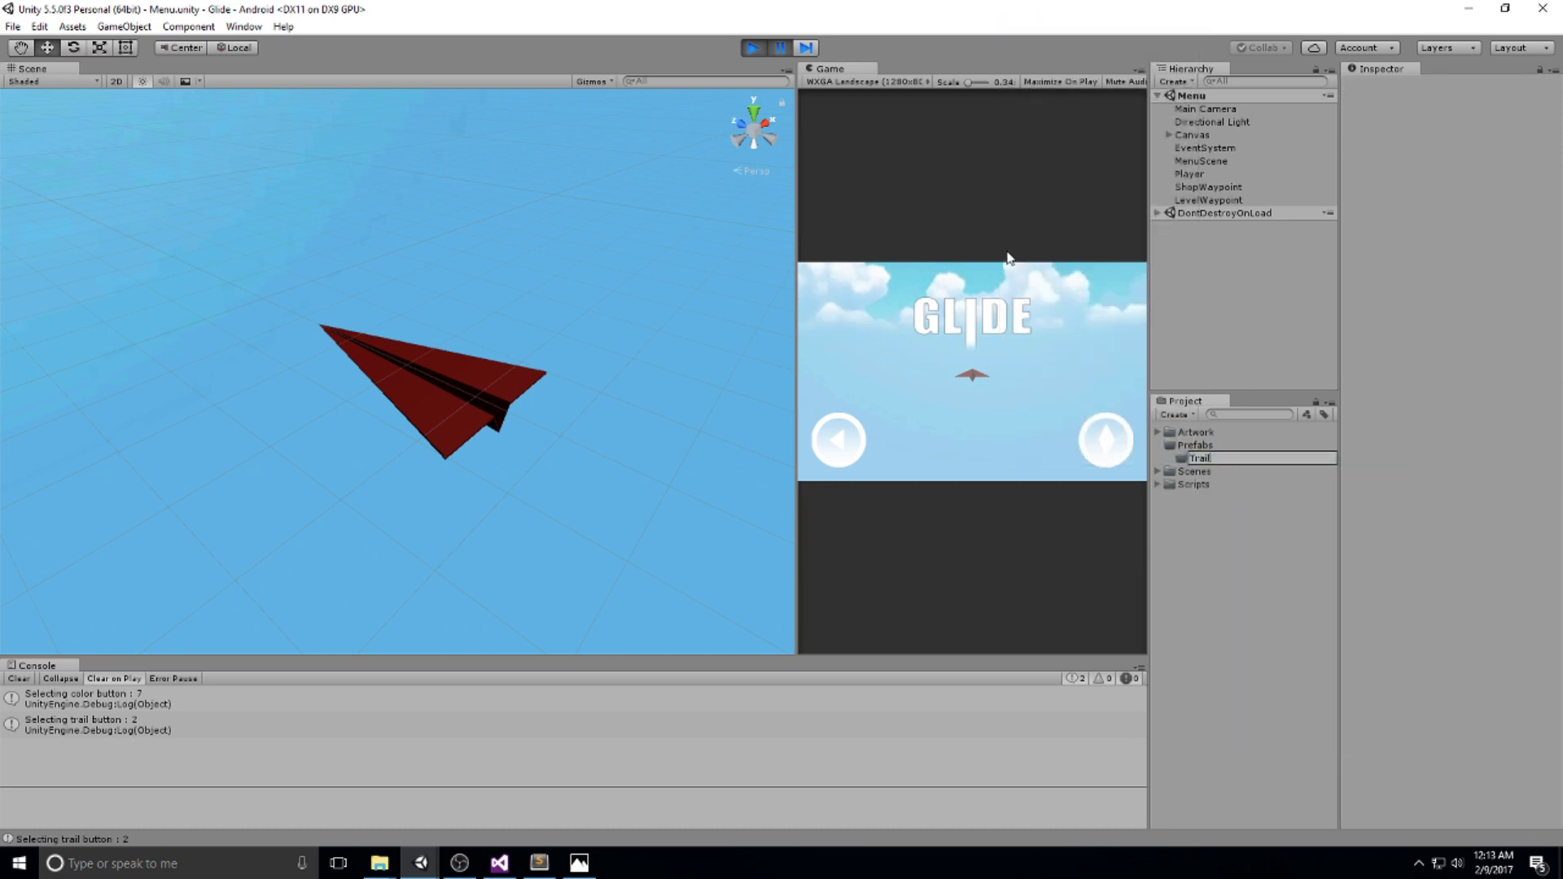
key("Return")
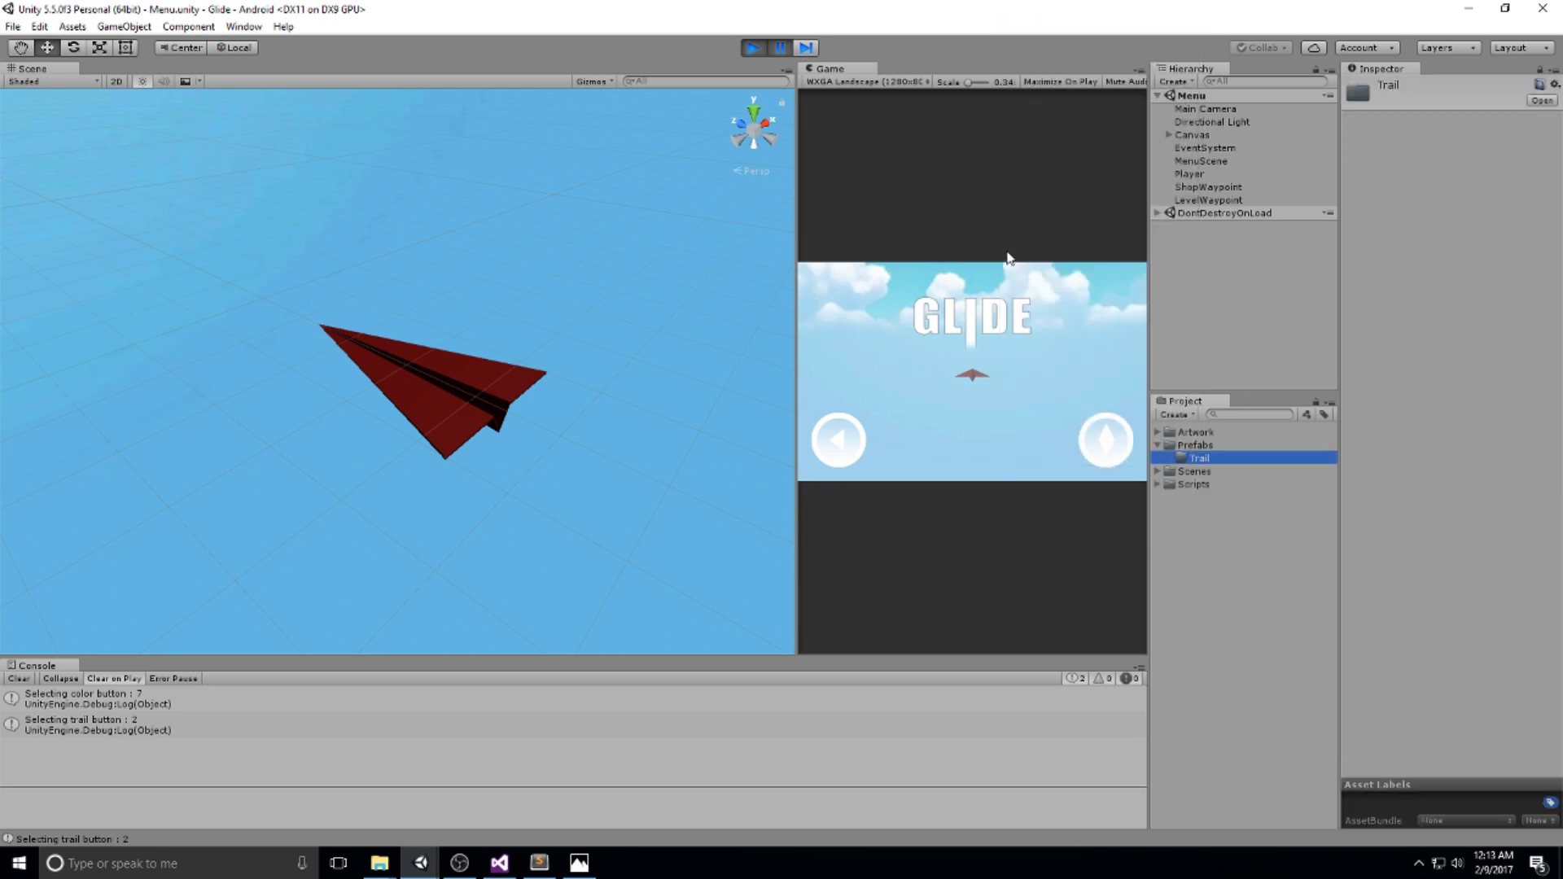
- Dock the Game view as a tab beside the Scene view, keeping Scene in front
left_click(1008, 259)
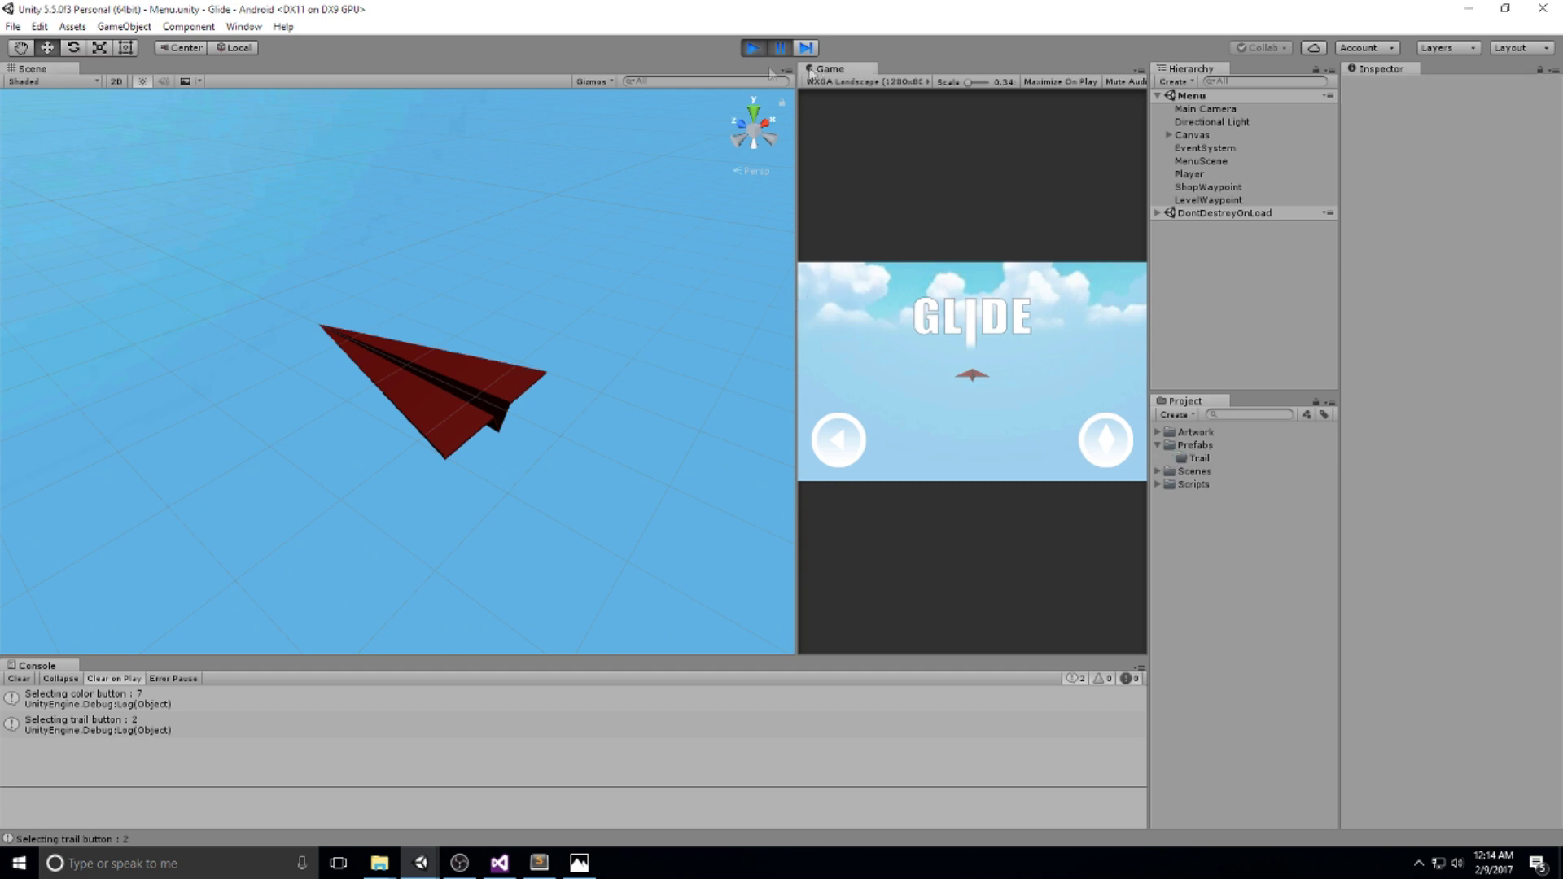
left_click_drag(826, 68, 122, 68)
left_click(32, 69)
- Create an empty object named 1 in the Menu scene and zero its X and Y position
right_click(1202, 278)
left_click(1246, 407)
left_click(1256, 213)
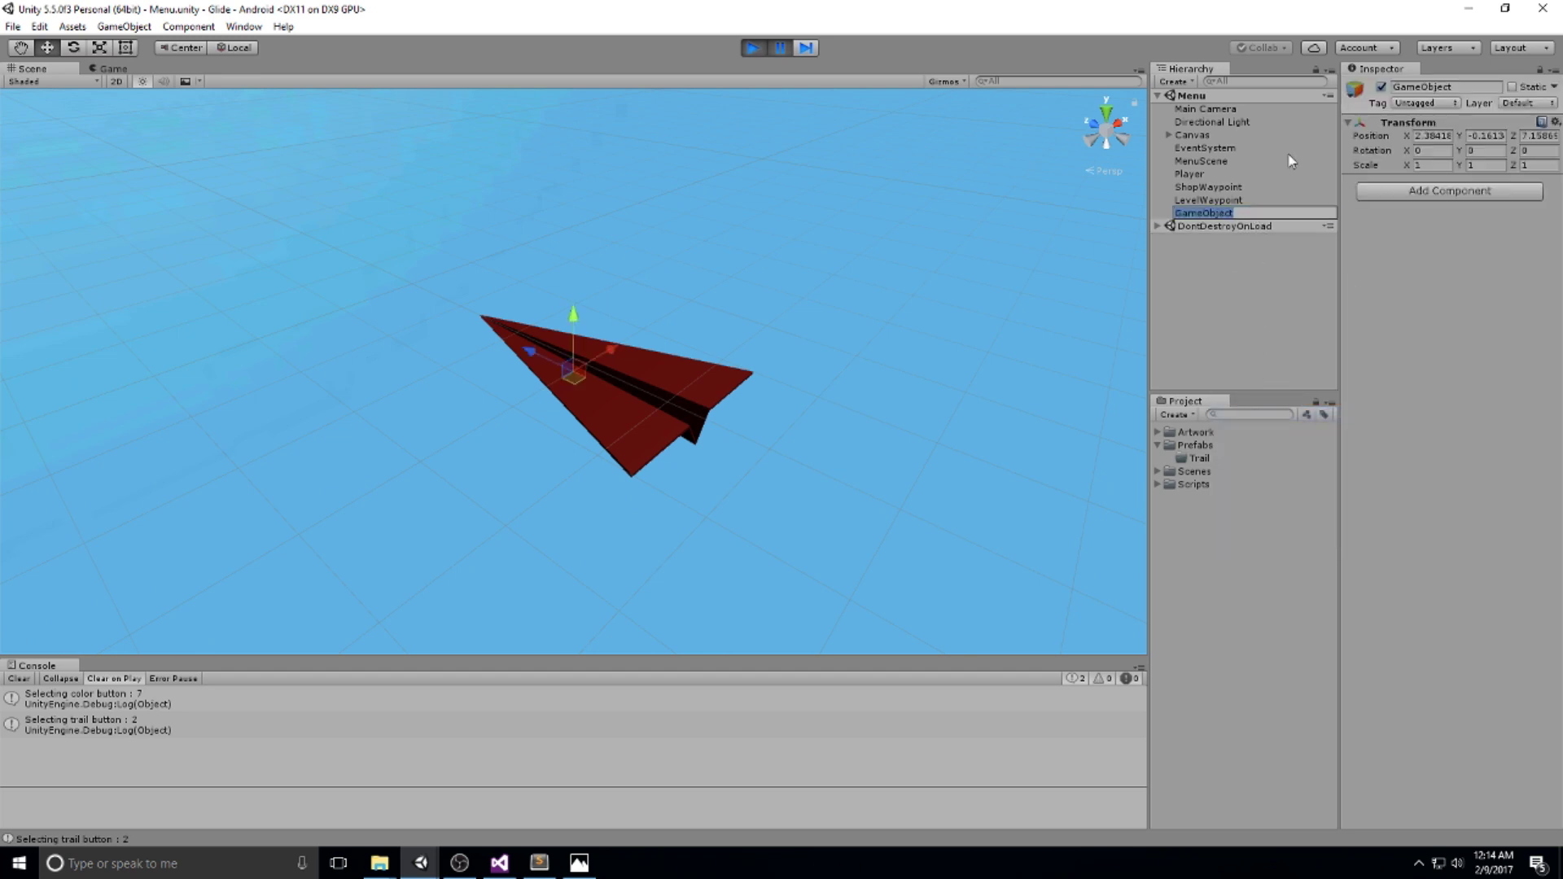
type("1")
key("Return")
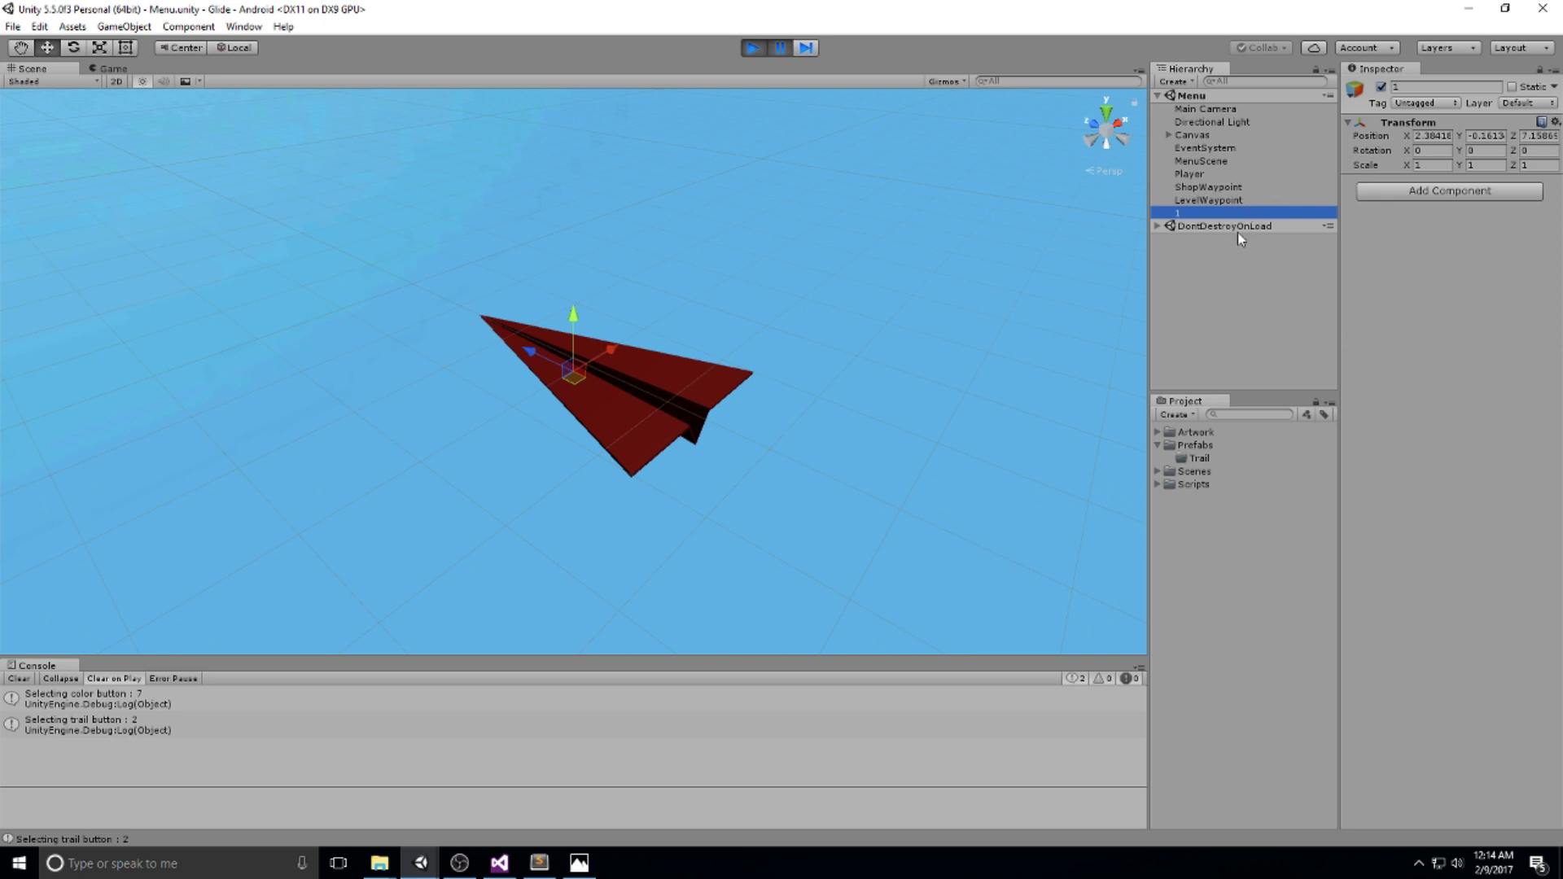
left_click(1436, 136)
type("0")
key("Tab")
type("0")
key("Tab")
type("0")
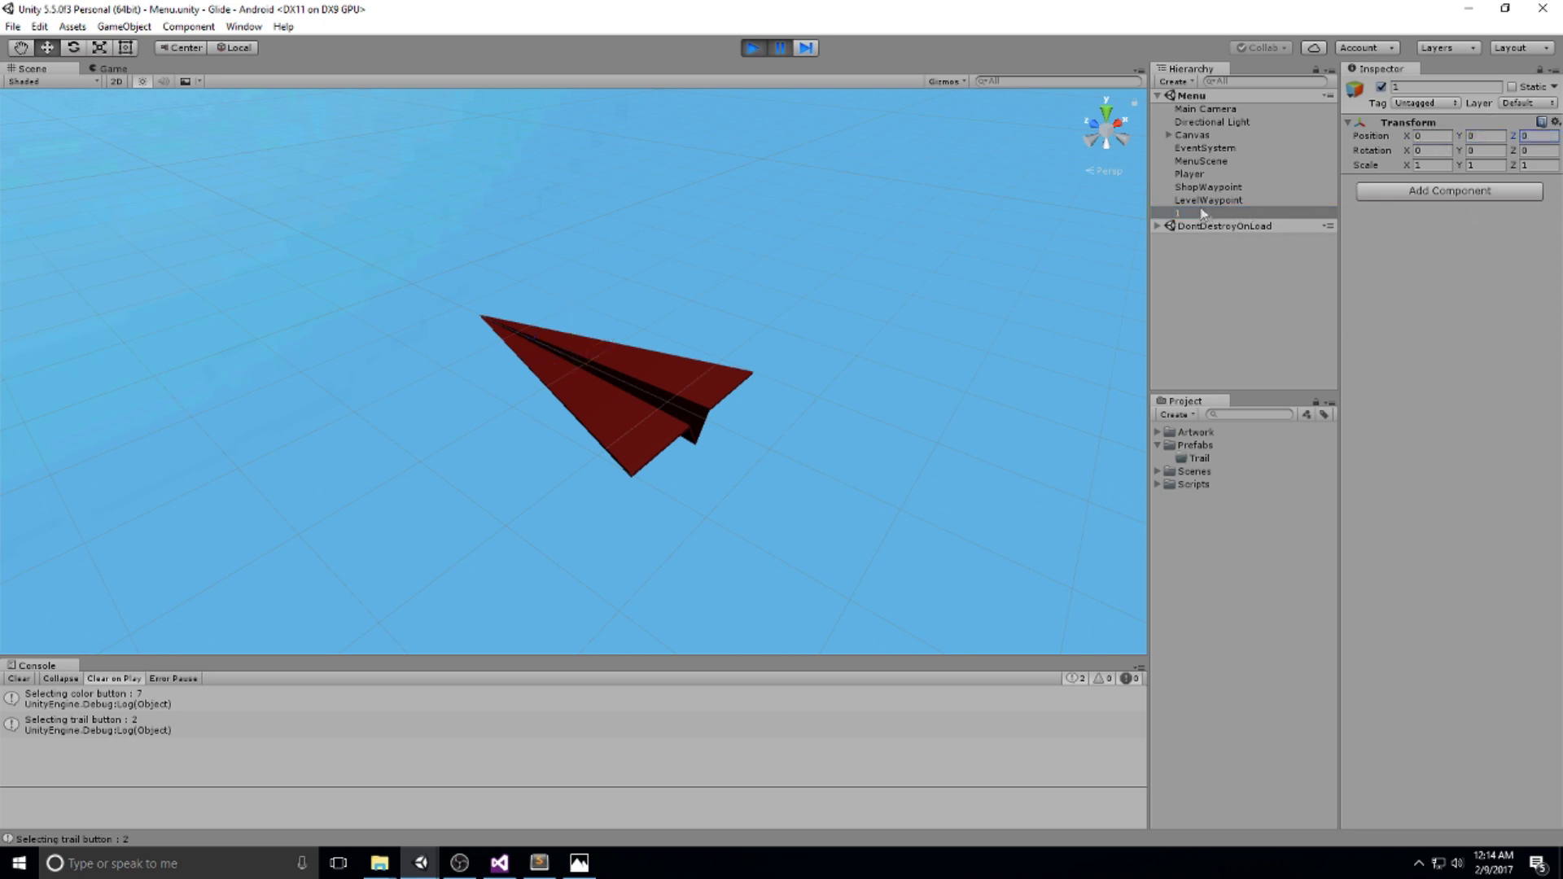
- Parent object 1 under Player and set its position and rotation to 0 and scale to 1
left_click_drag(1203, 213, 1205, 179)
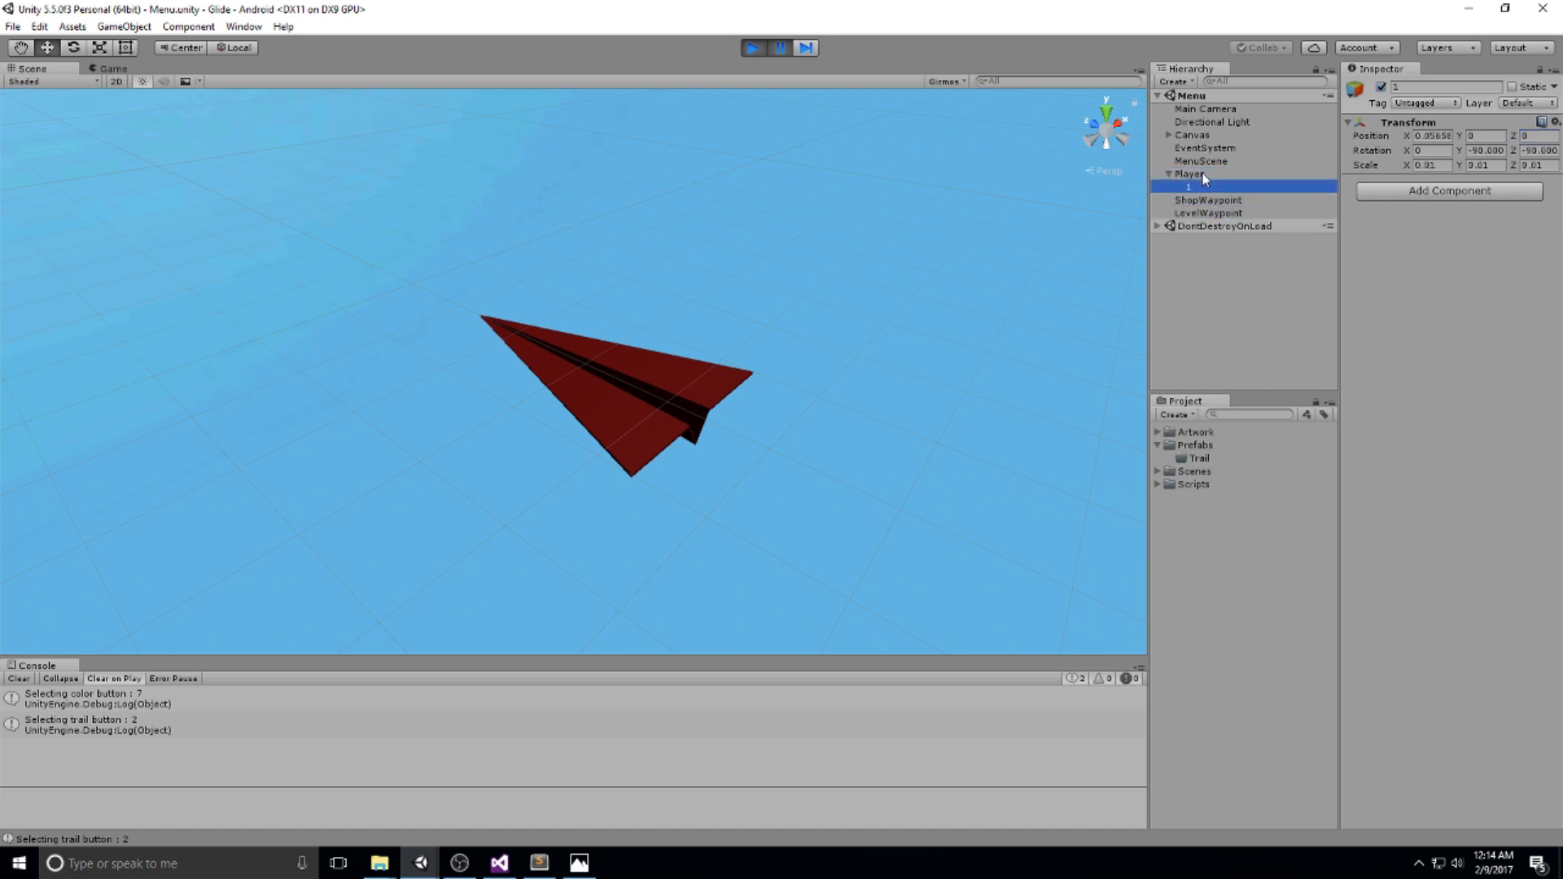
left_click(1434, 136)
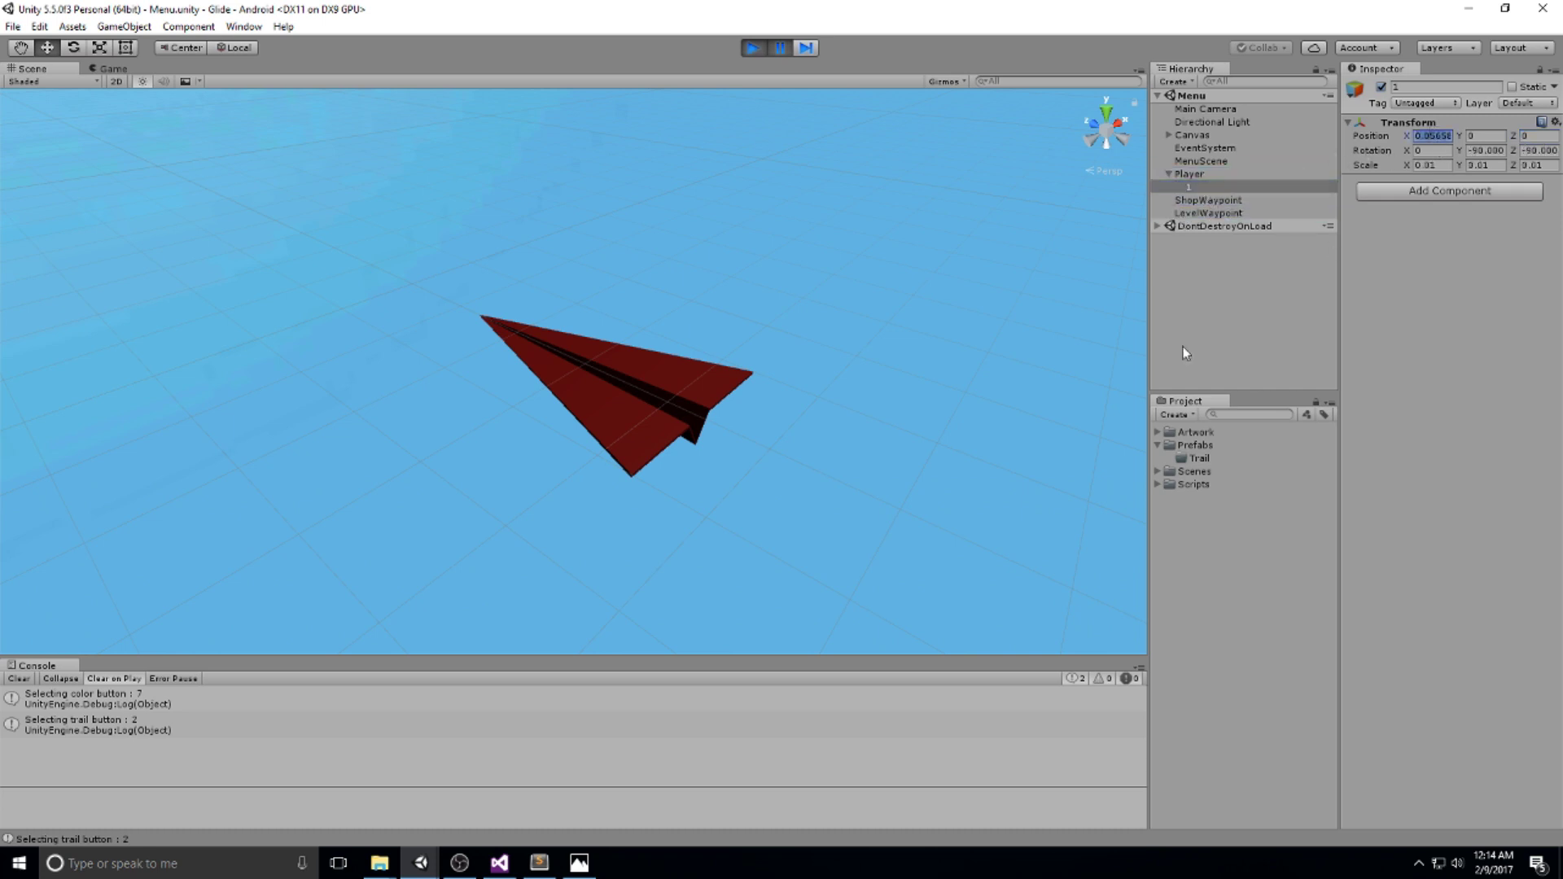
type("0")
key("Tab")
key("Tab")
key("Tab")
key("Tab")
type("0")
key("Tab")
type("0")
key("Tab")
type("1")
key("Tab")
type("1")
key("Tab")
type("1")
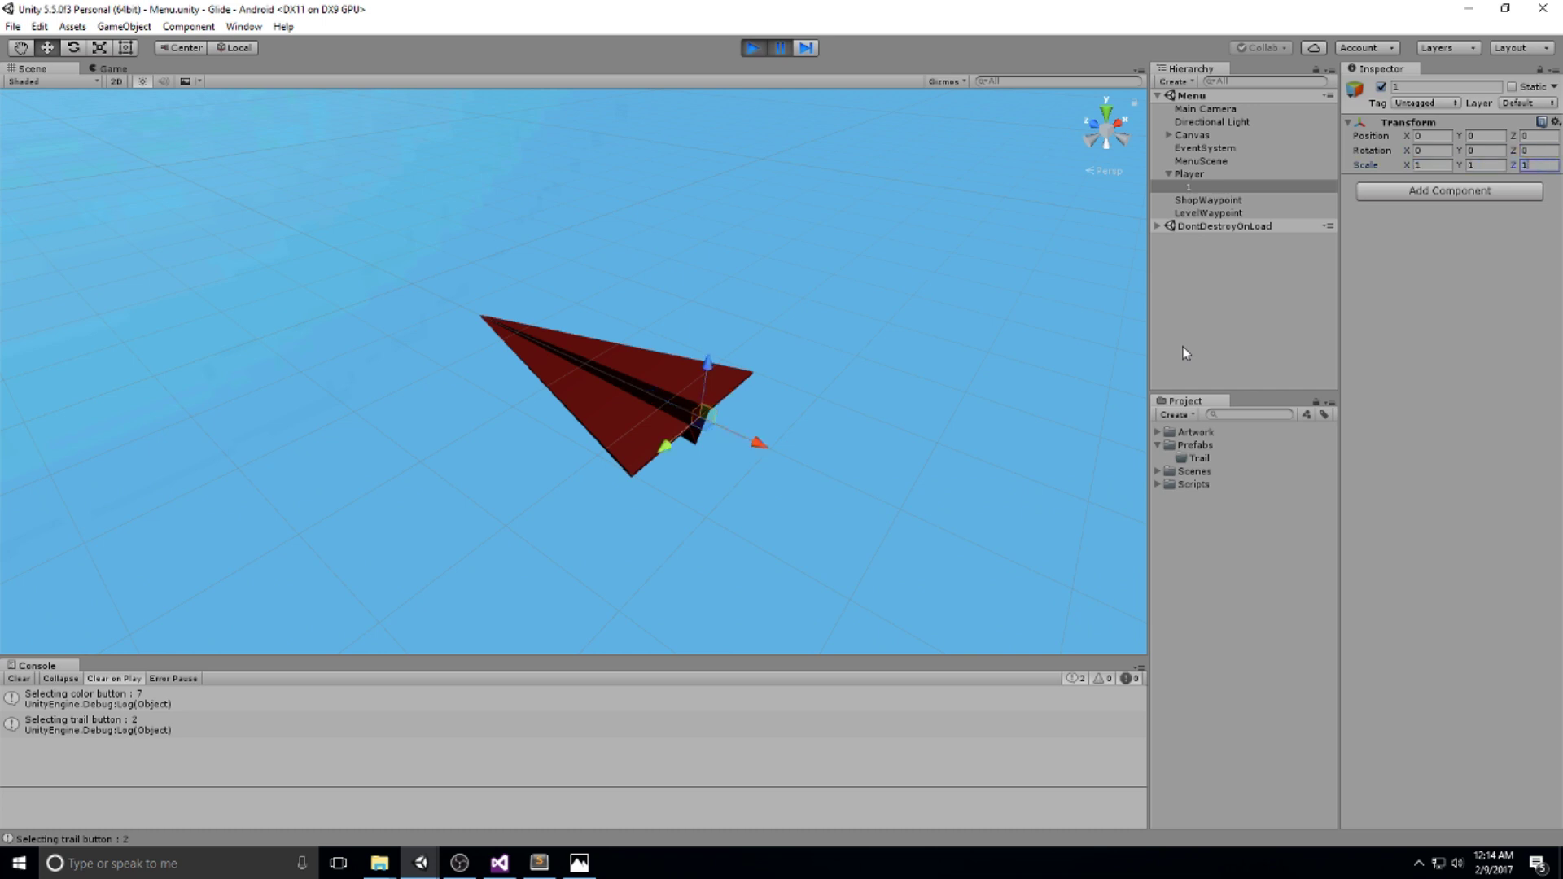
left_click(1201, 175)
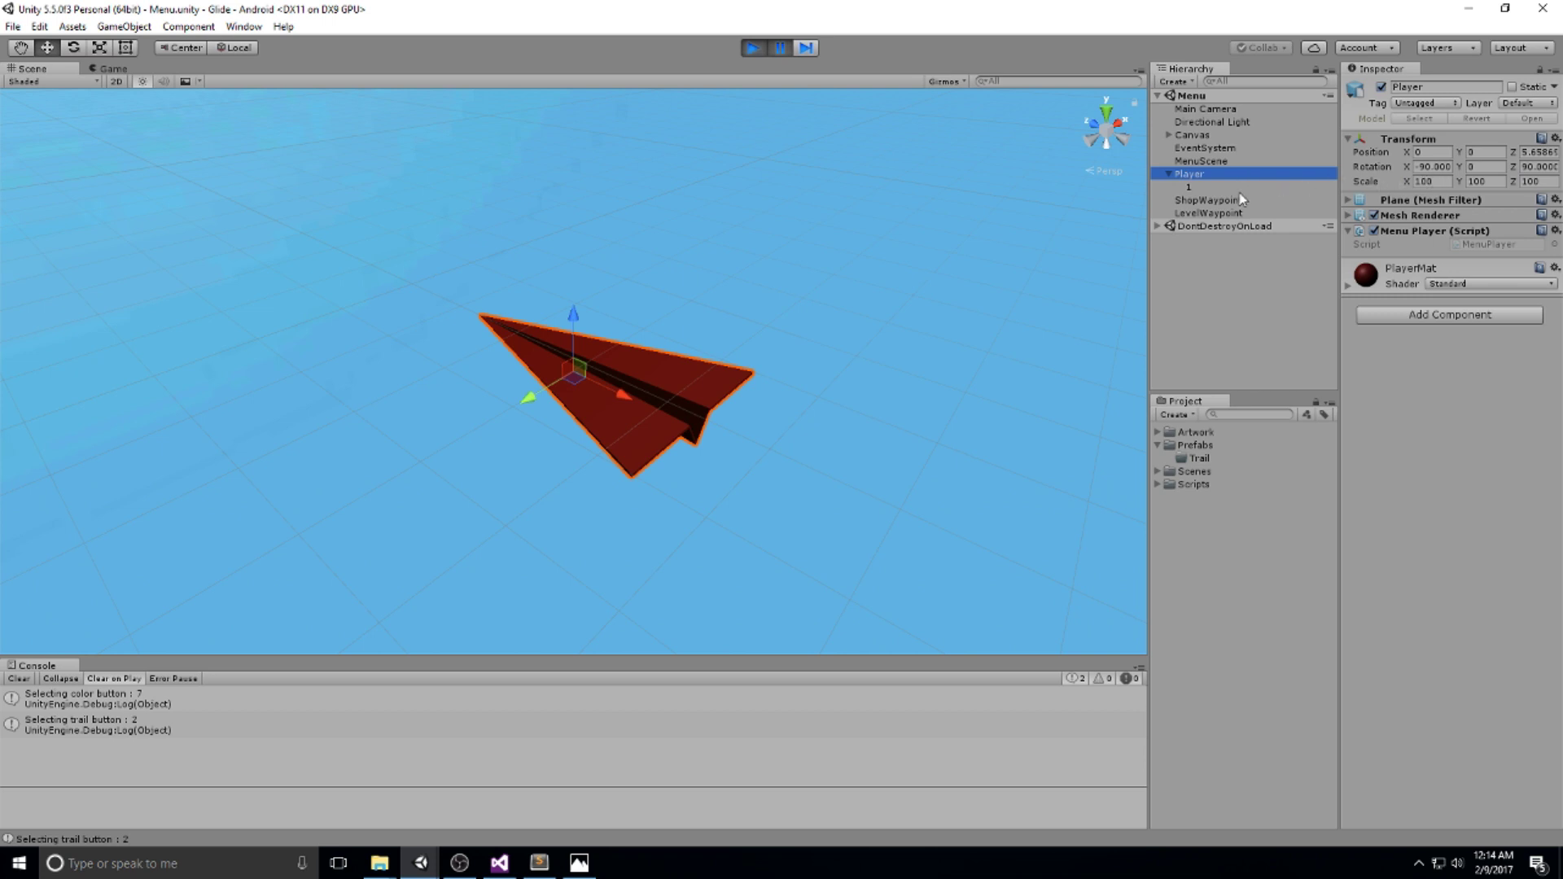
left_click(1231, 187)
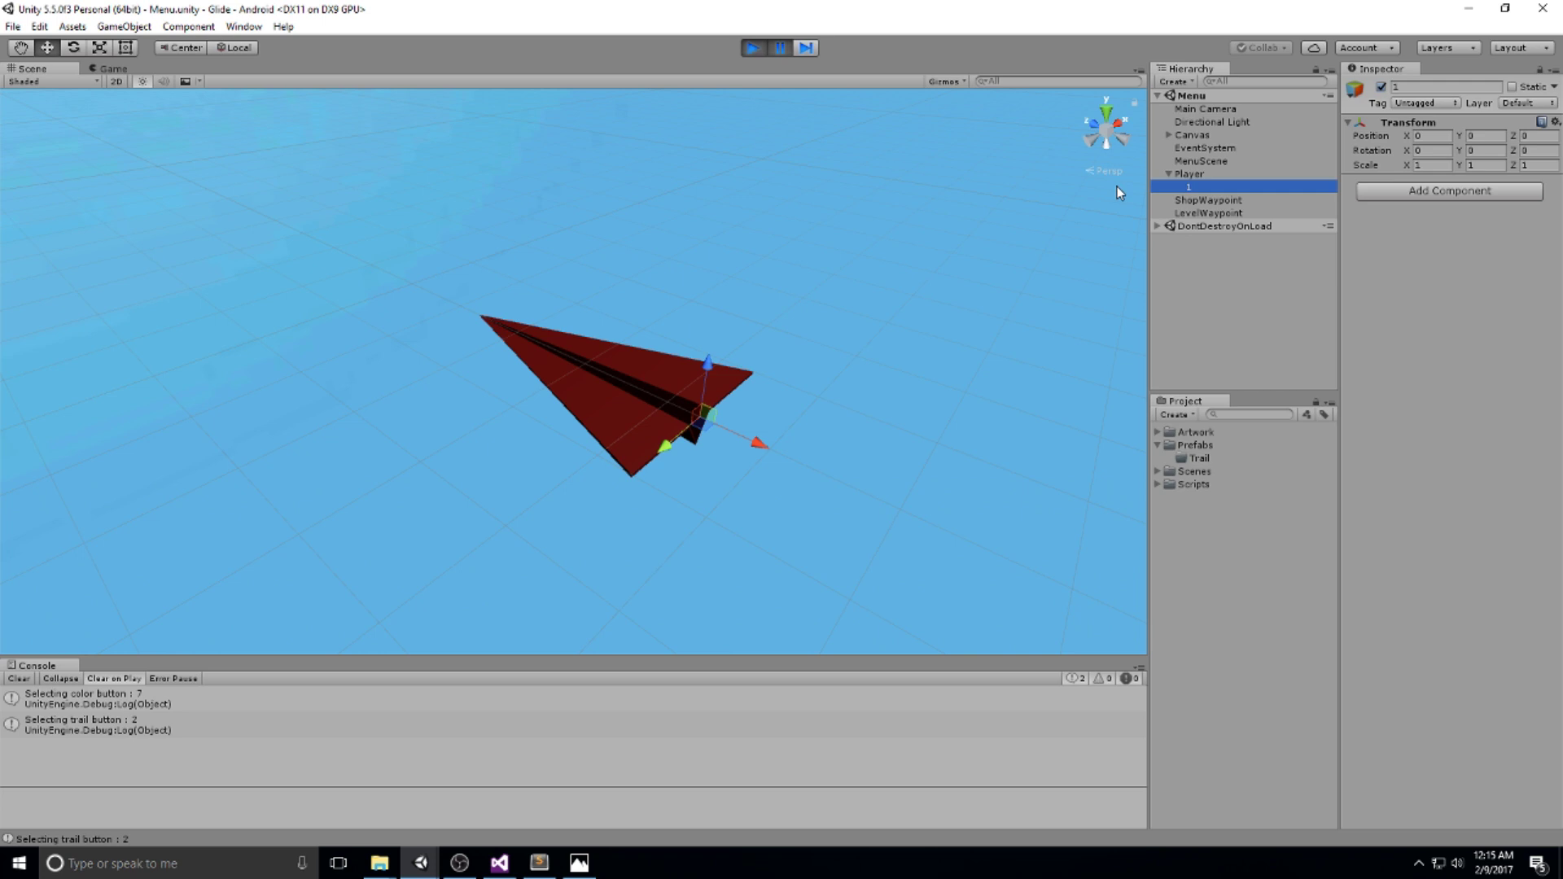
- Add an empty child named Right under object 1
right_click(1199, 191)
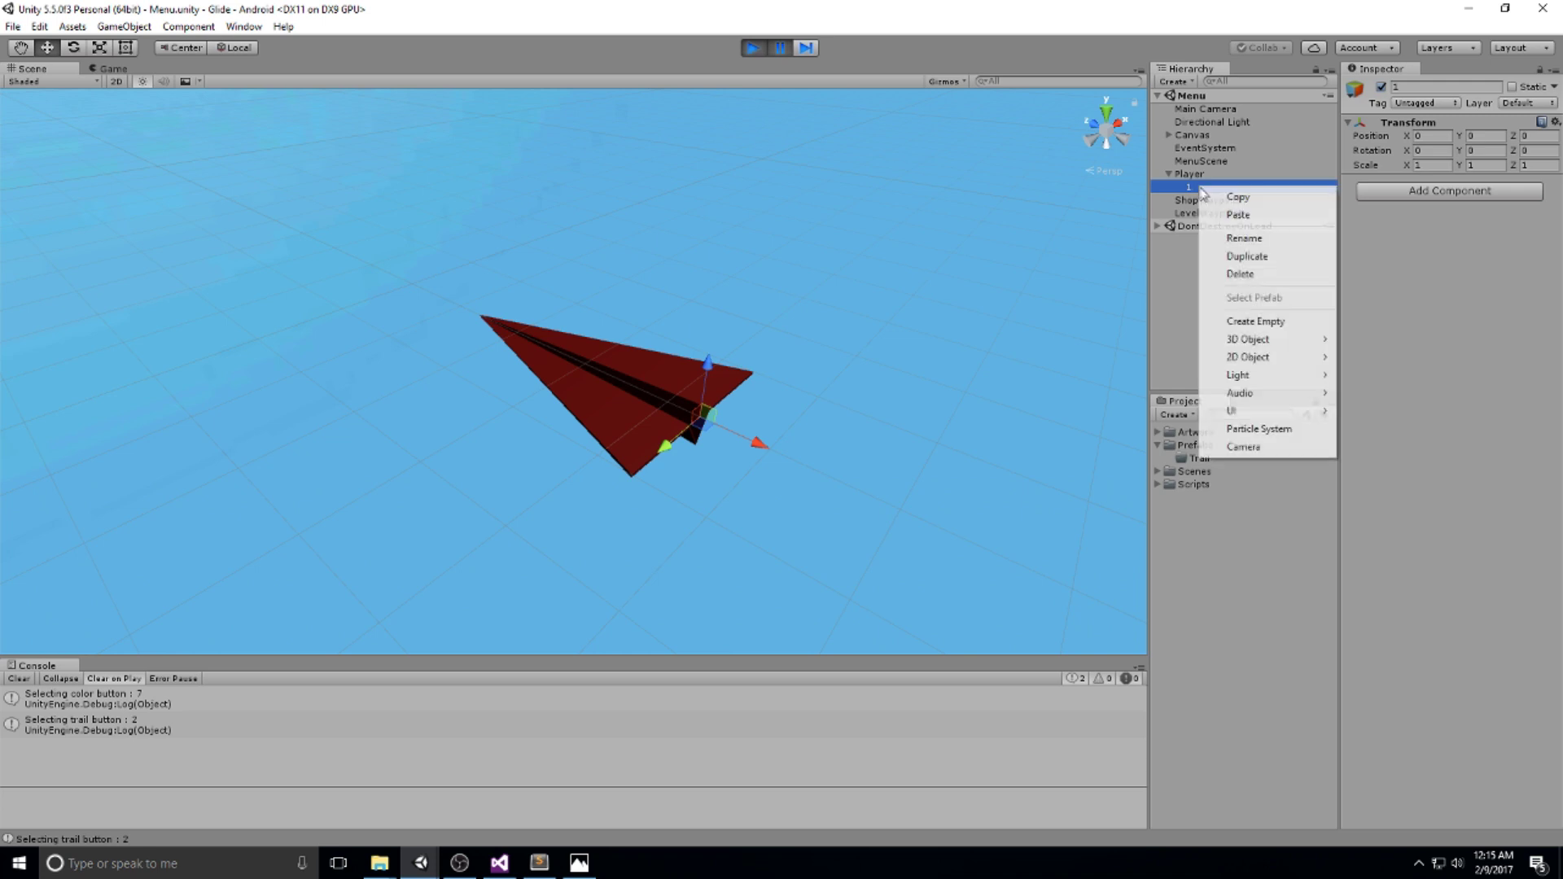
left_click(1261, 329)
type("Righ")
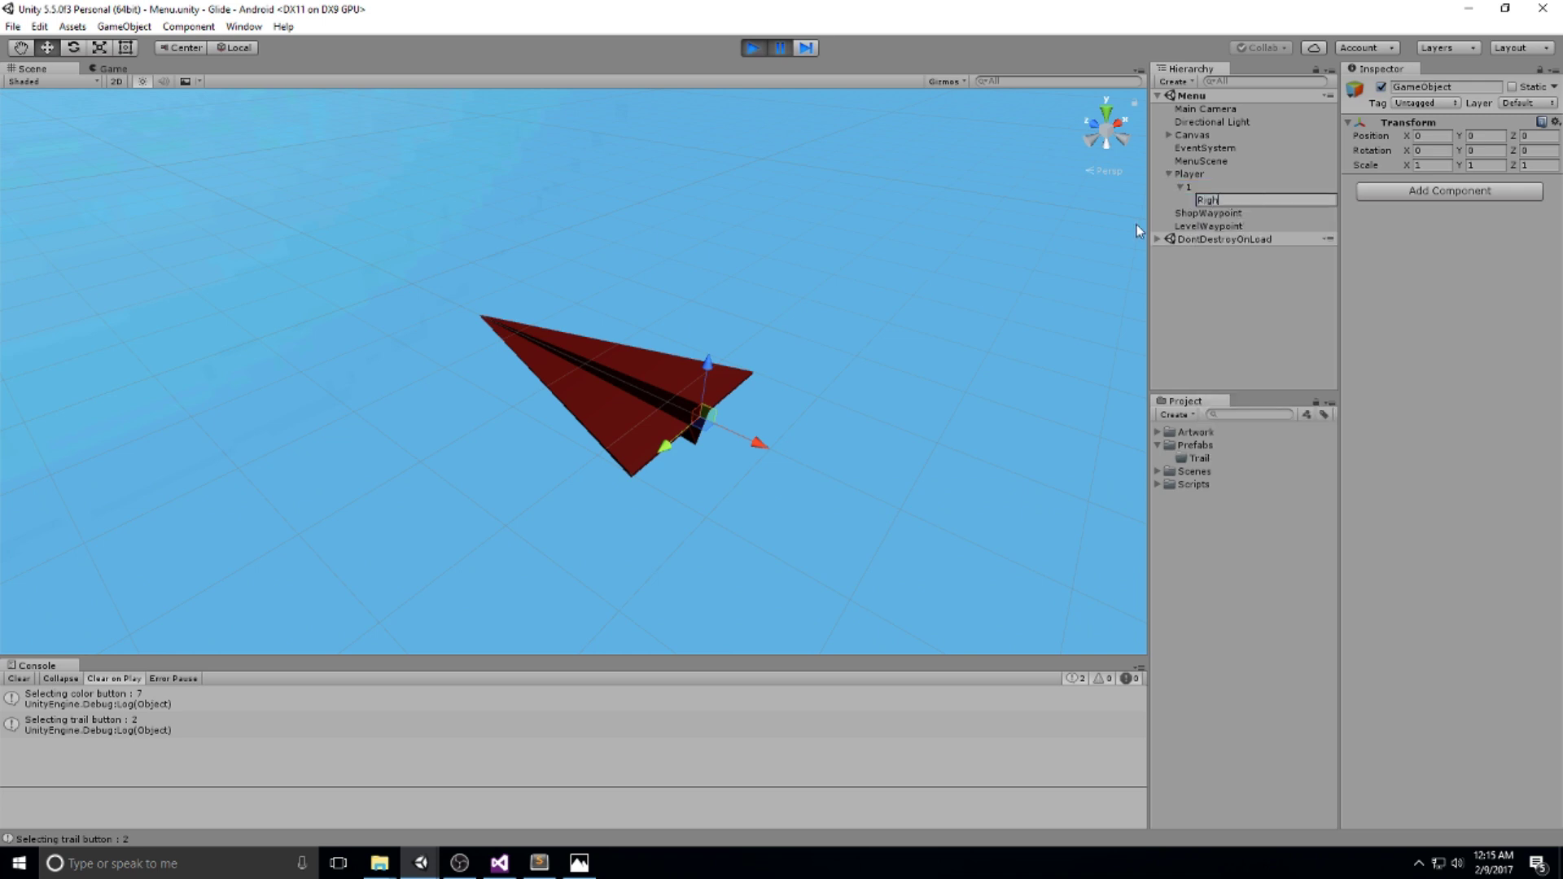
key("Return")
- Add a second empty child named Left under object 1, then select Right
right_click(1191, 188)
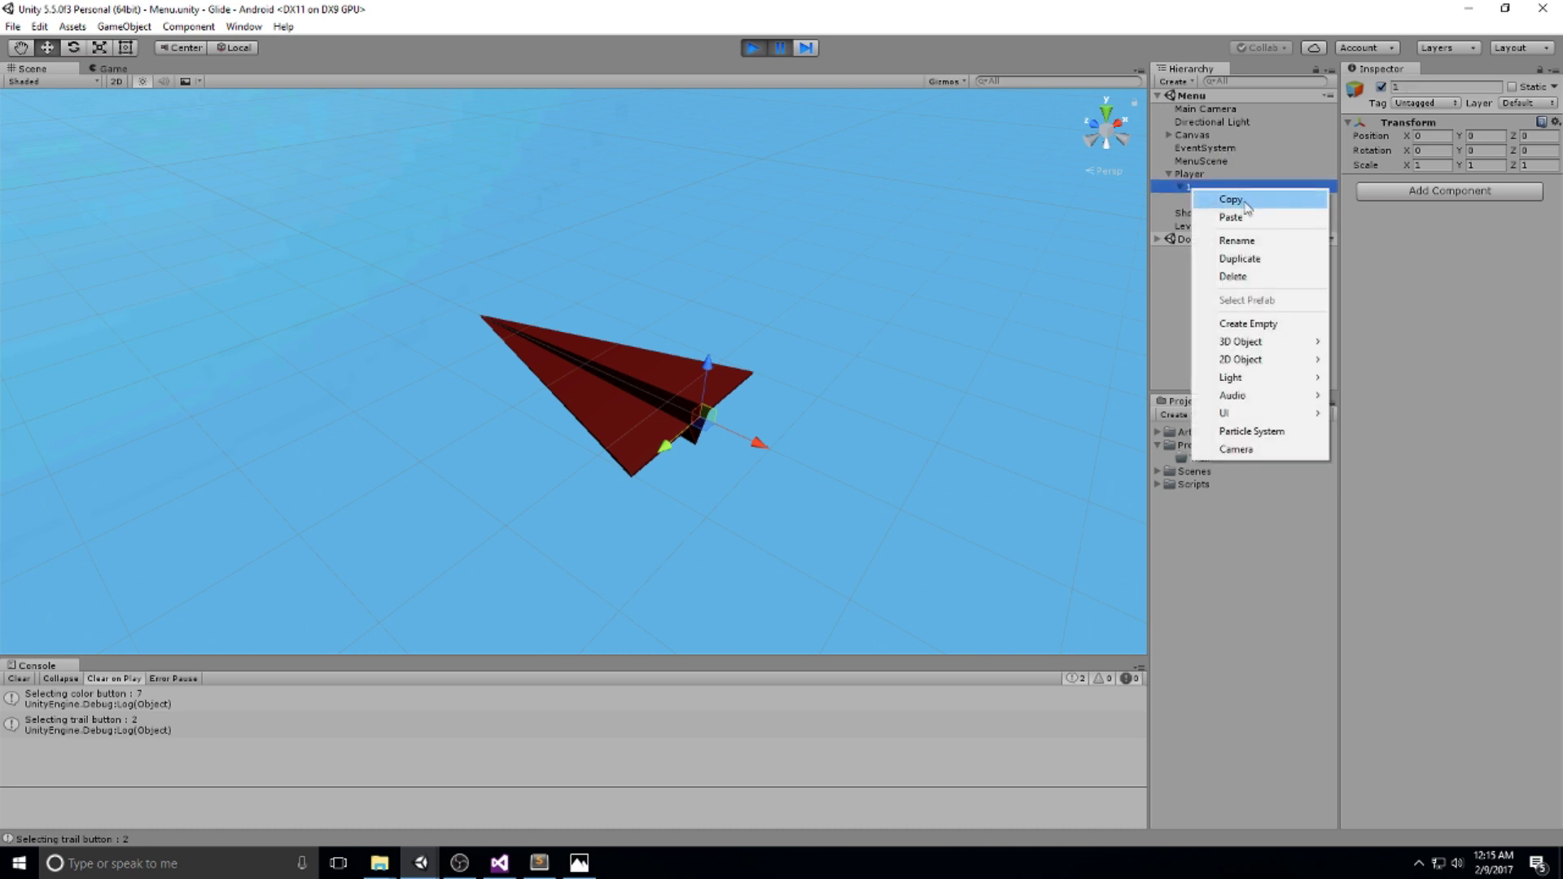
left_click(1248, 323)
type("Left")
key("Return")
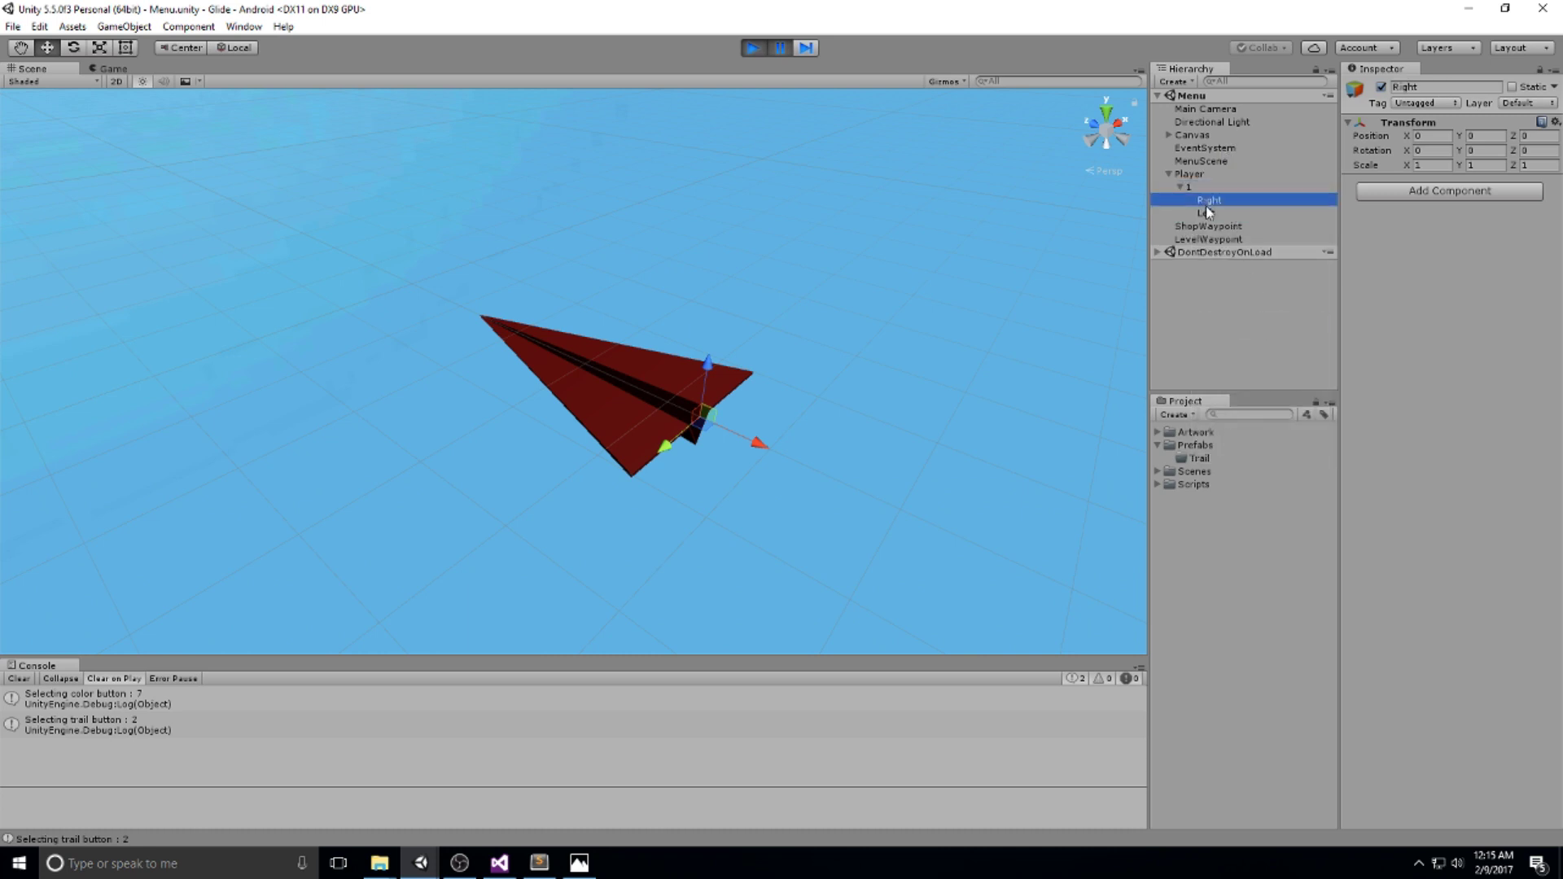
left_click(1226, 200)
left_click(728, 368)
- Set Right's Position X to 0.5 and frame the paper plane in the Scene view
left_click(1433, 136)
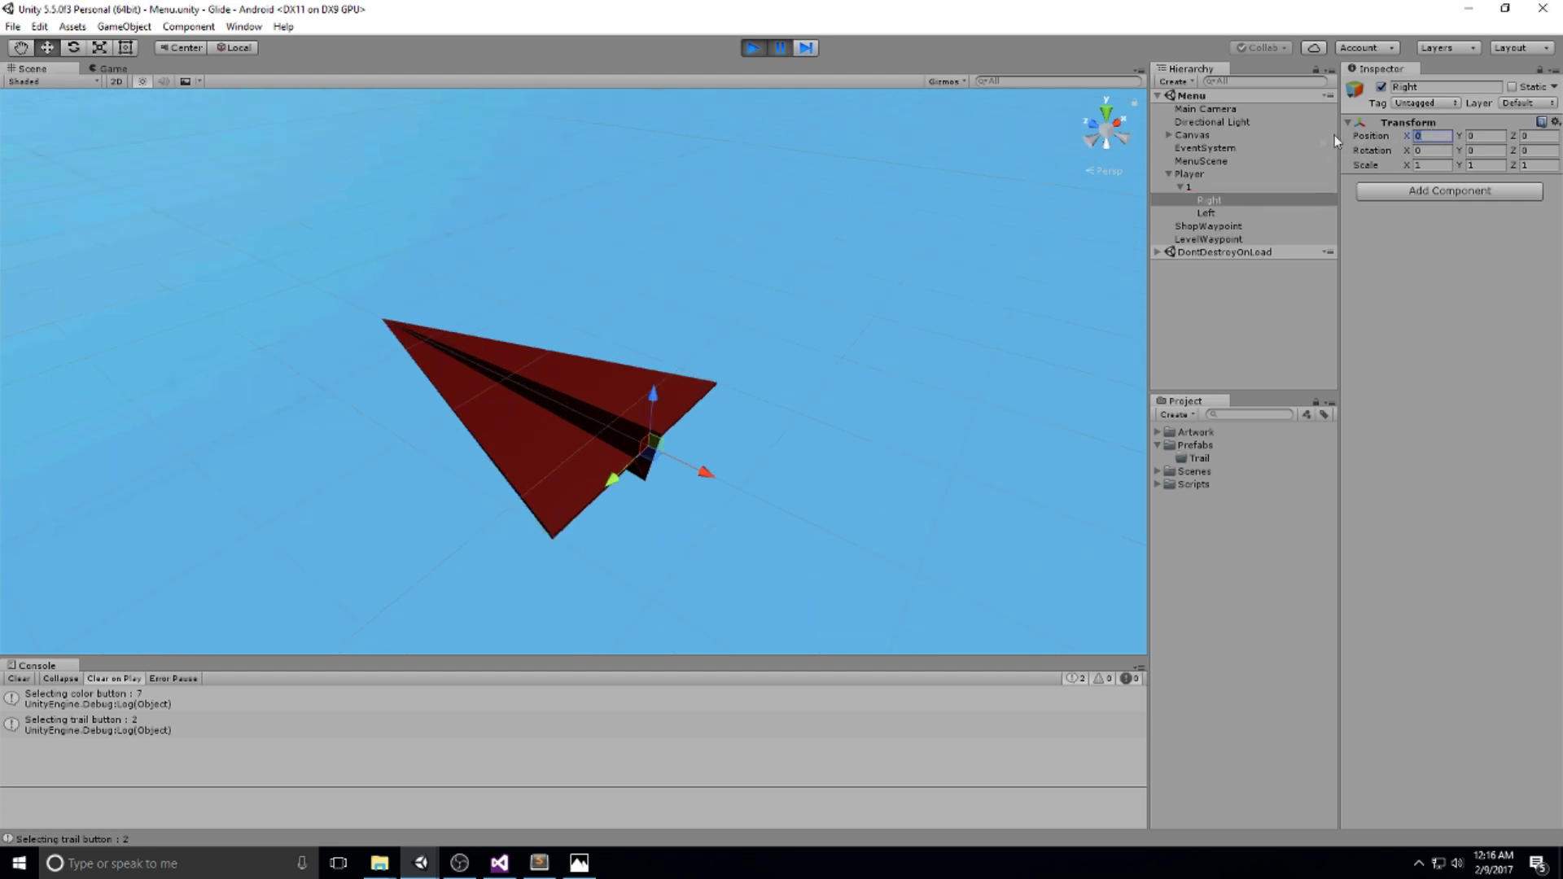
type("0.5")
left_click_drag(1091, 219, 998, 296, "alt")
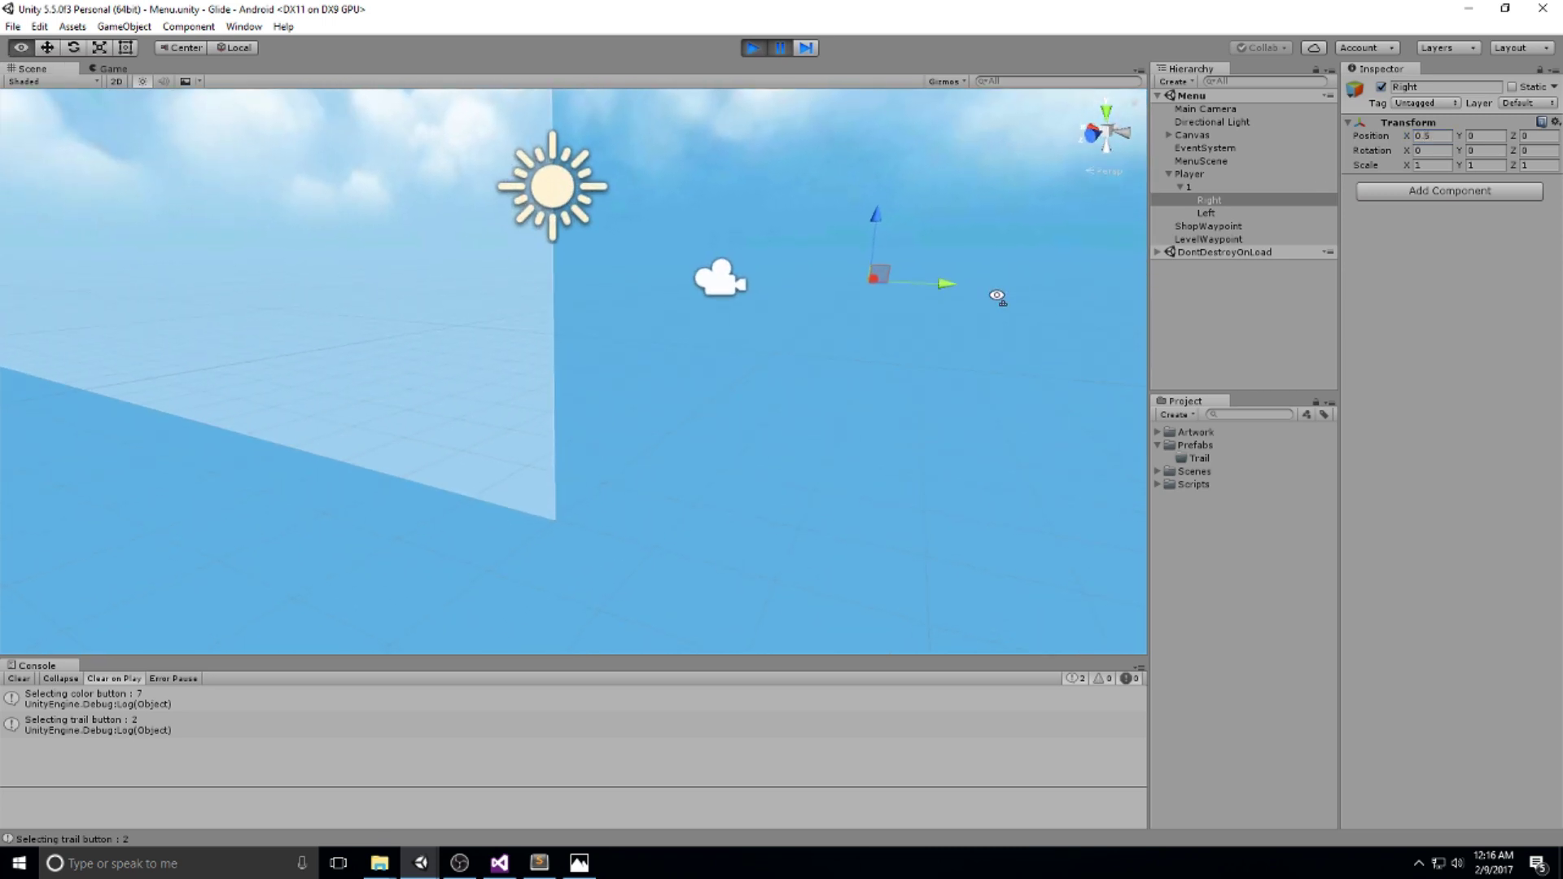
key("f")
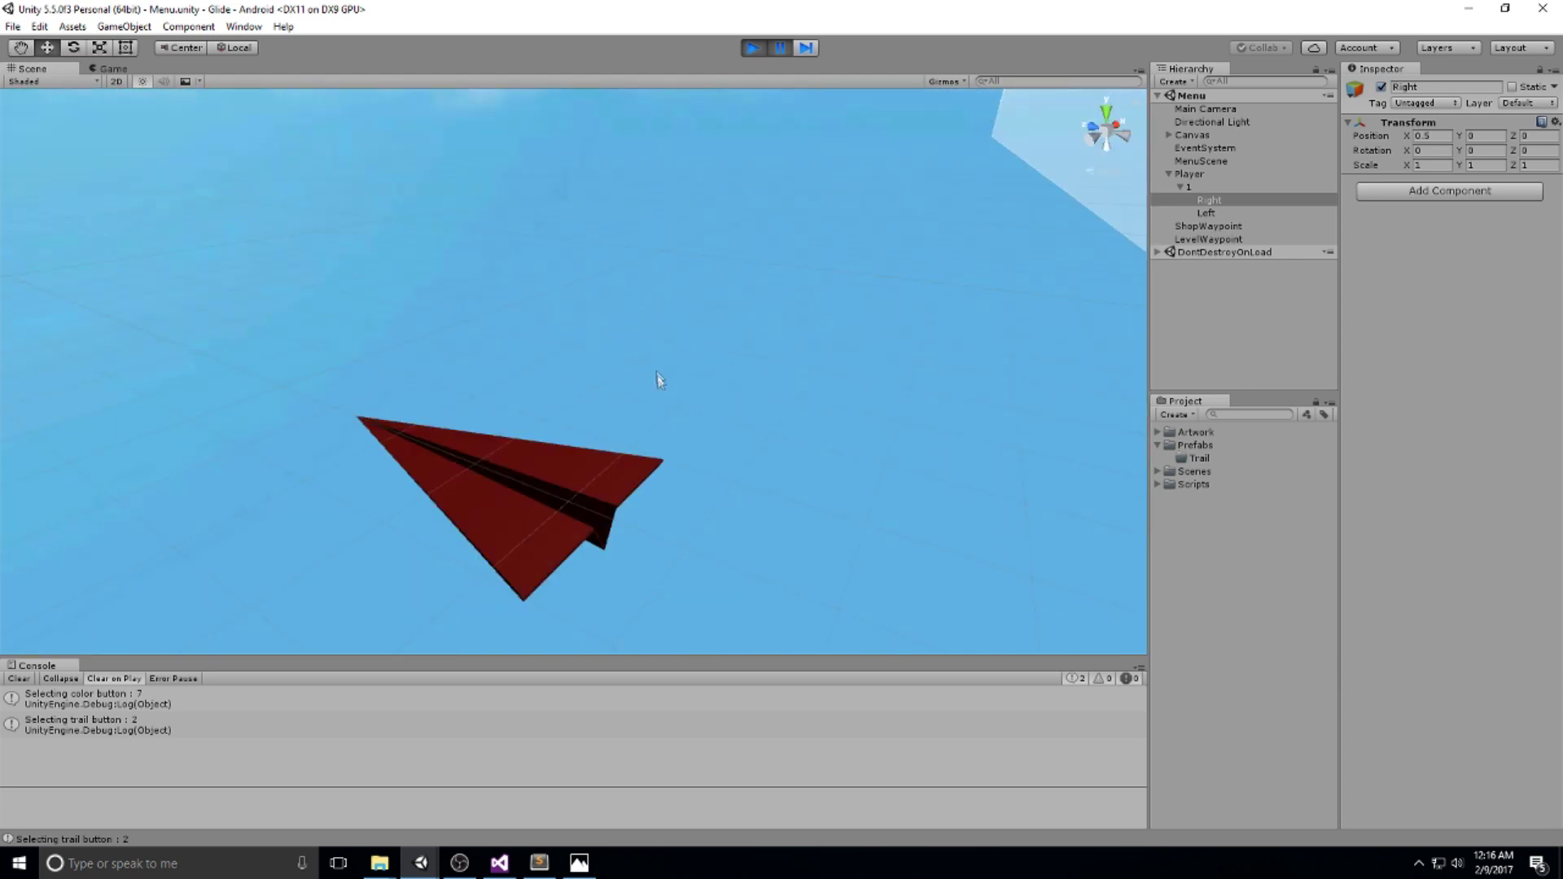
left_click_drag(726, 358, 720, 377, "alt")
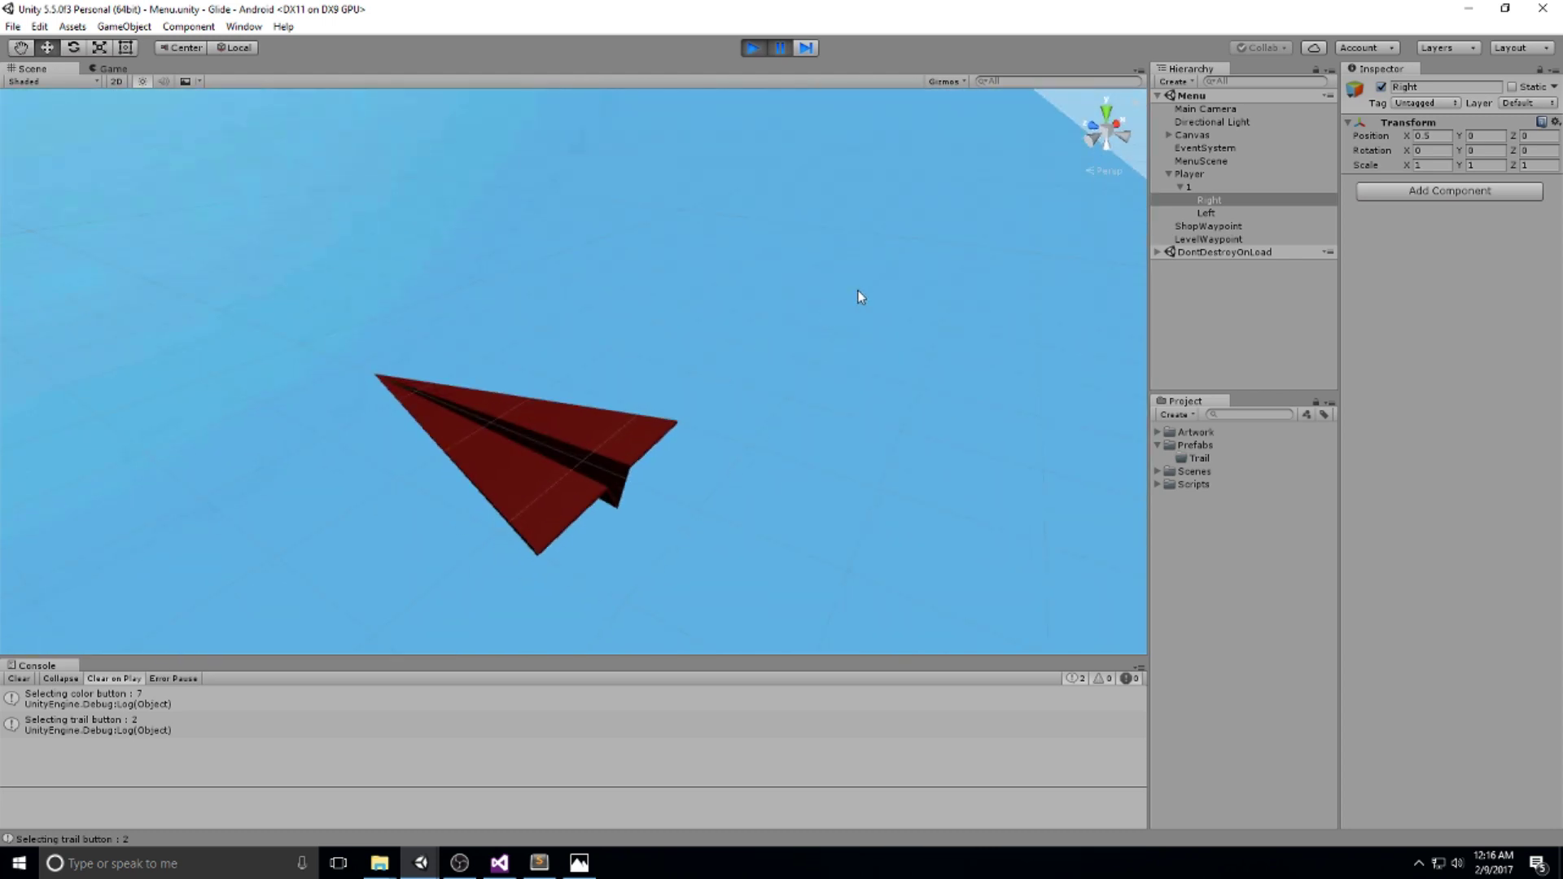
- Set Left's Position X to -0.5, then reselect Right
left_click(1206, 213)
left_click(1437, 136)
type(".5")
left_click(1223, 203)
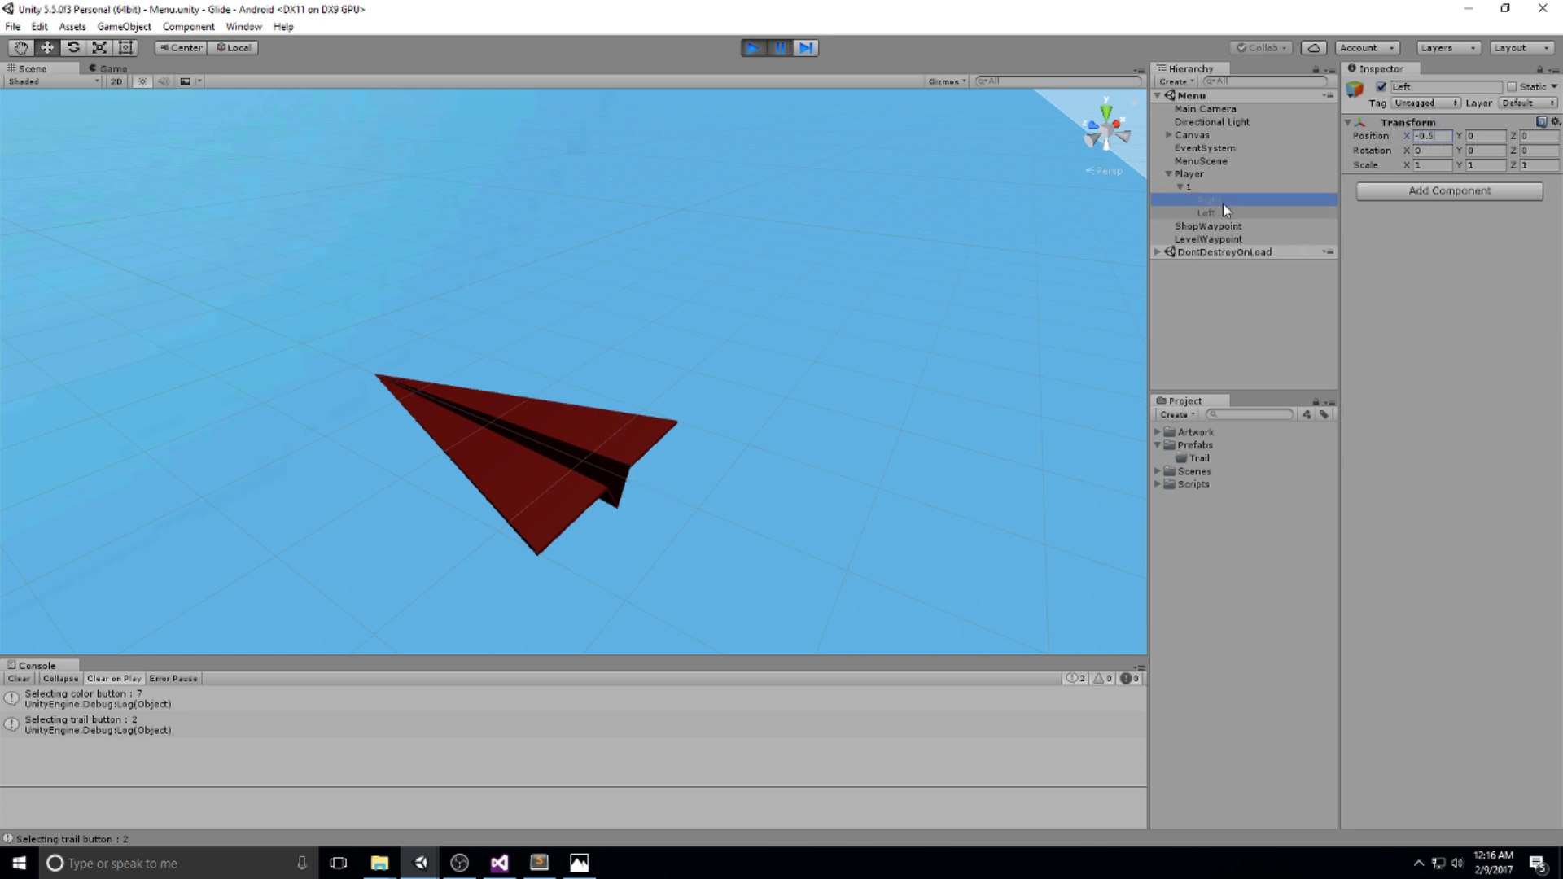
- Add a Trail Renderer component to the Right child
left_click(1450, 190)
type("Trai")
key("Return")
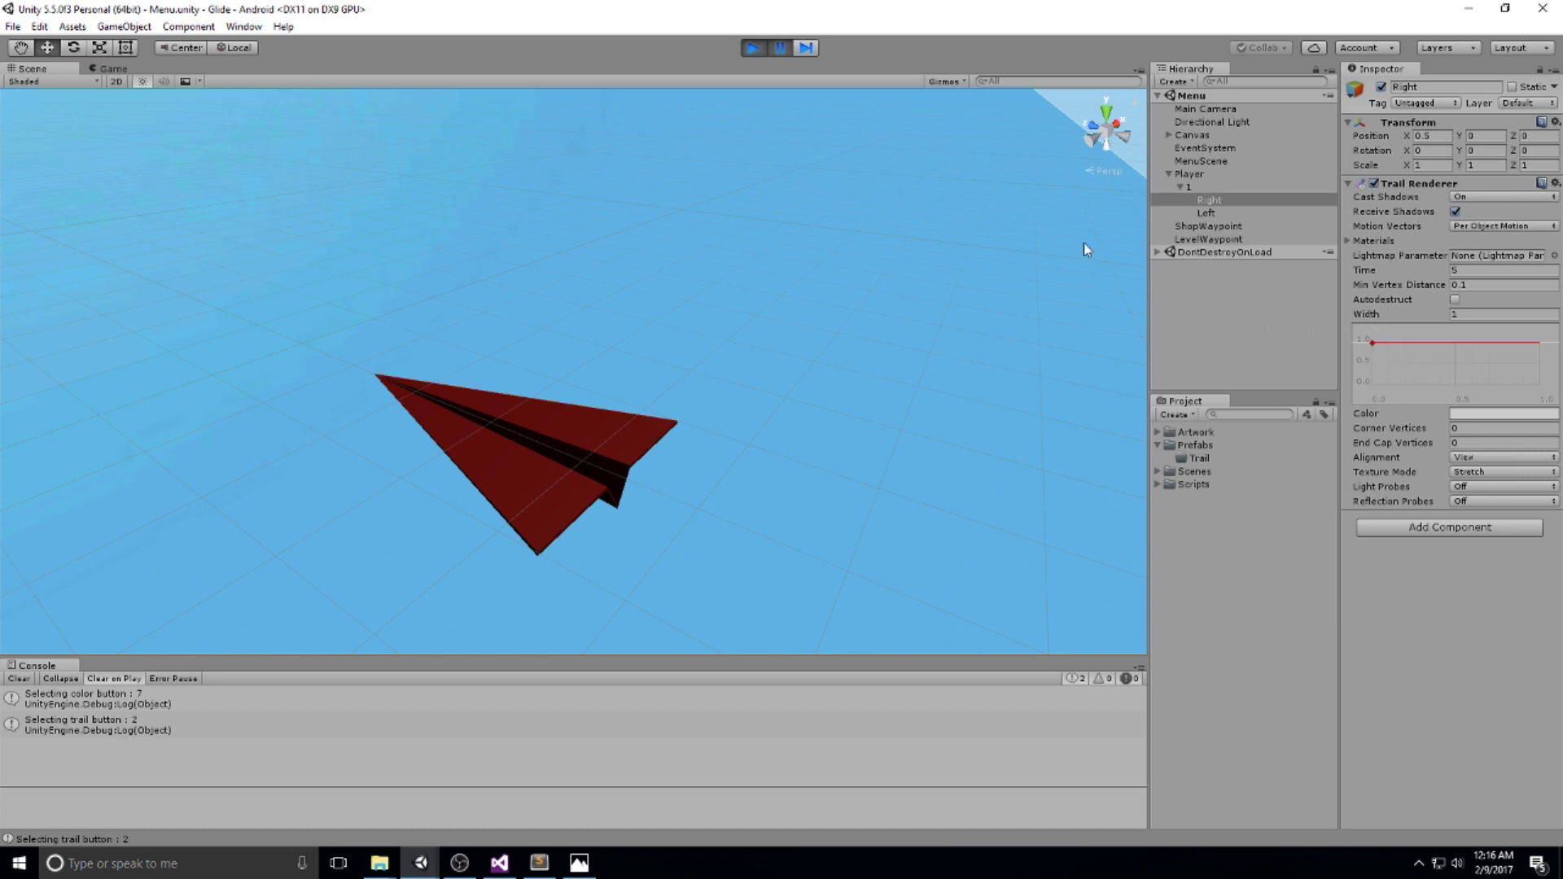
scroll(1085, 244, "down", 2)
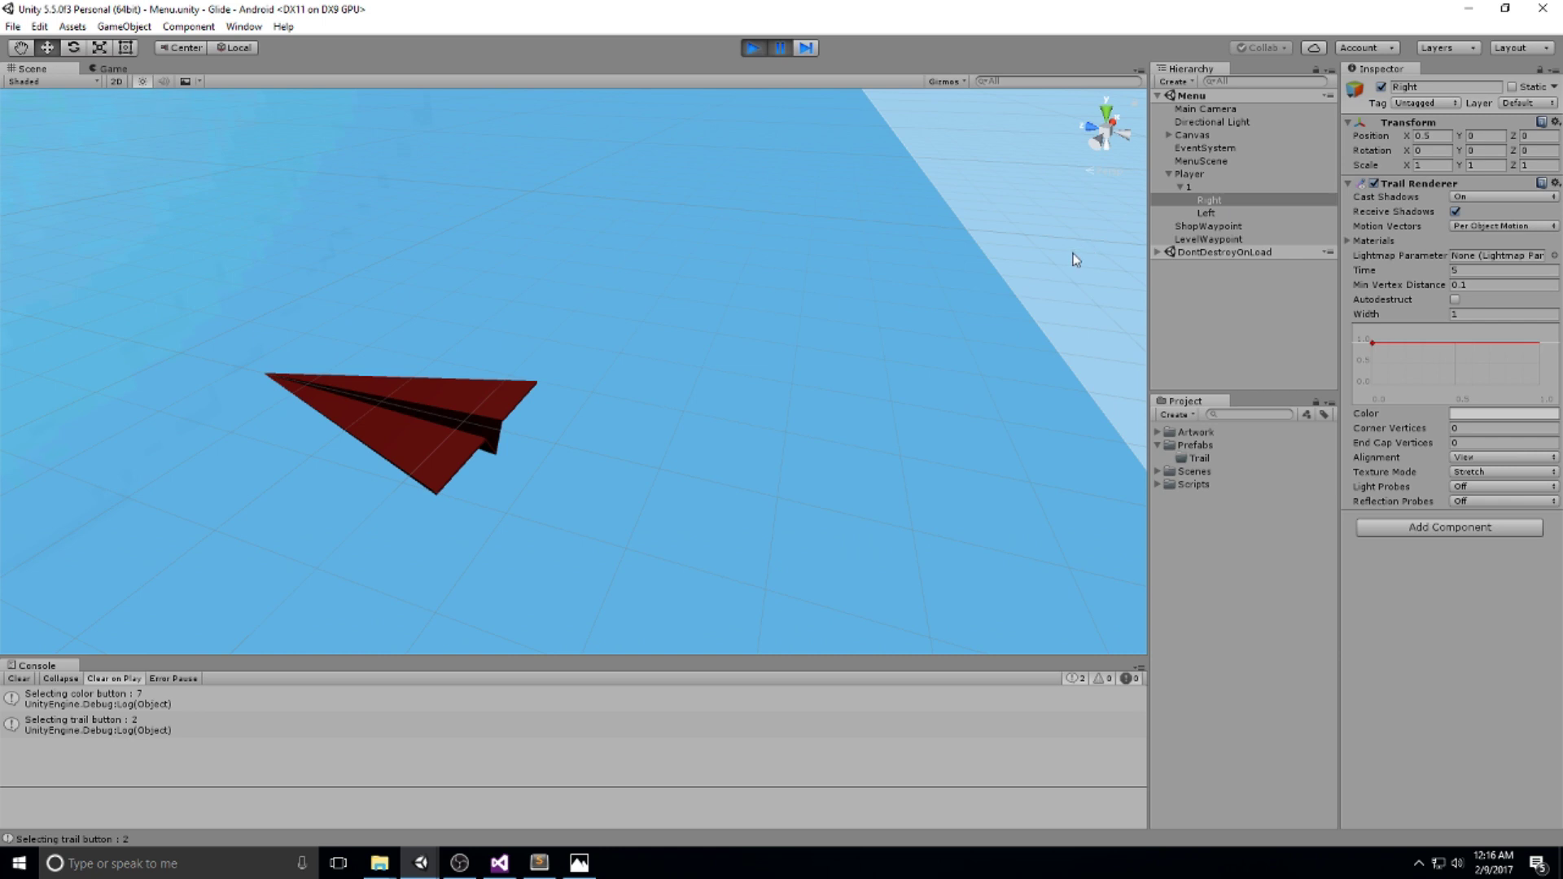
- Add a Trail Renderer to the Left child as well, then collapse object 1 in the Hierarchy
left_click(1225, 200)
left_click(1235, 214)
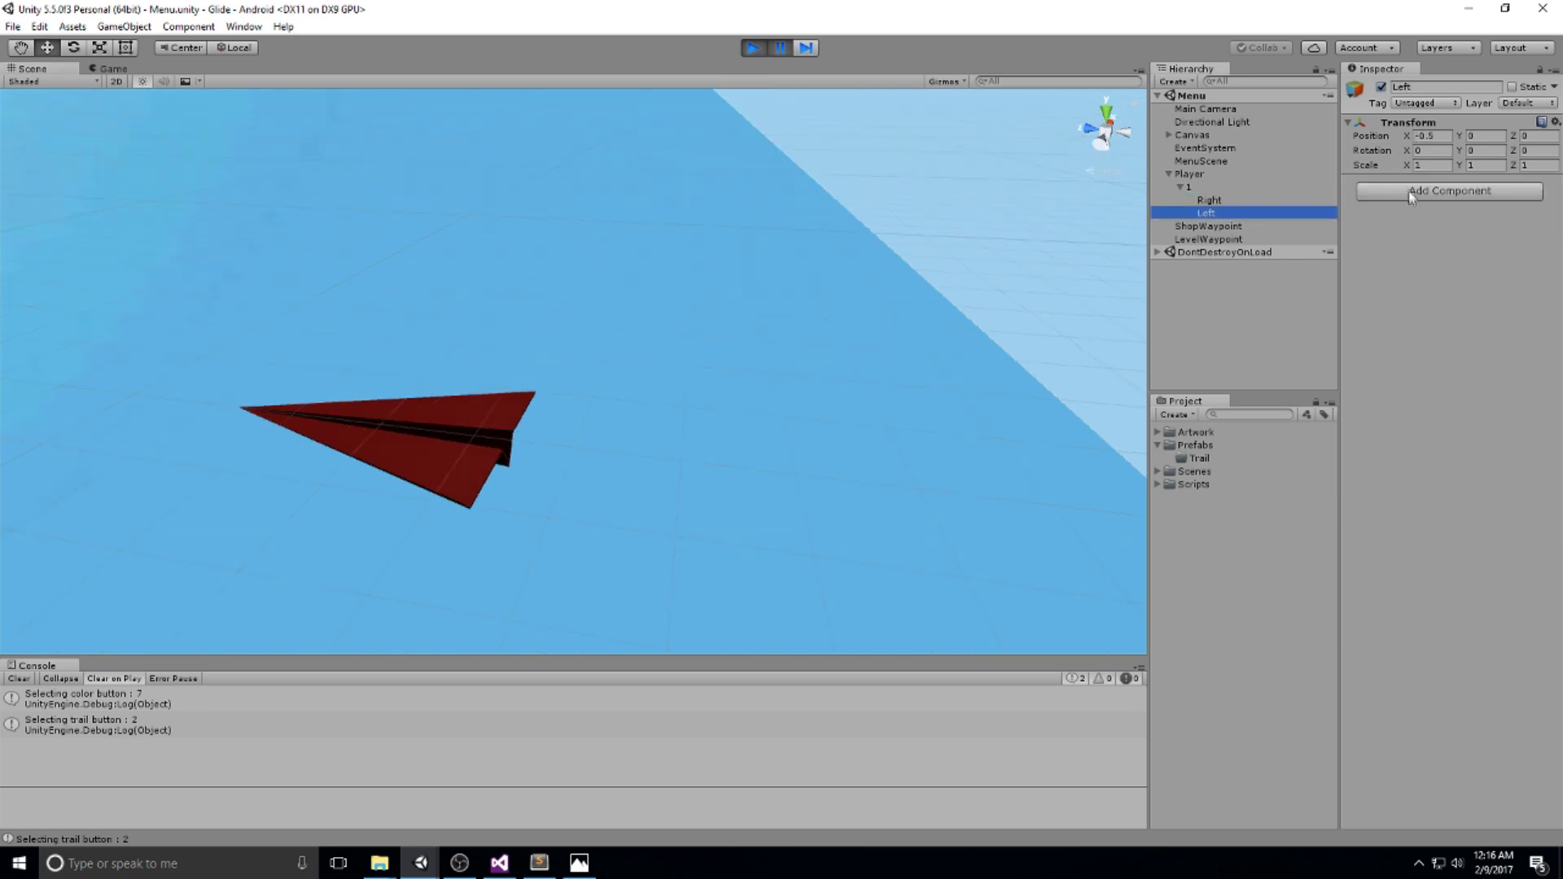
left_click(1449, 190)
type("Trail")
key("Return")
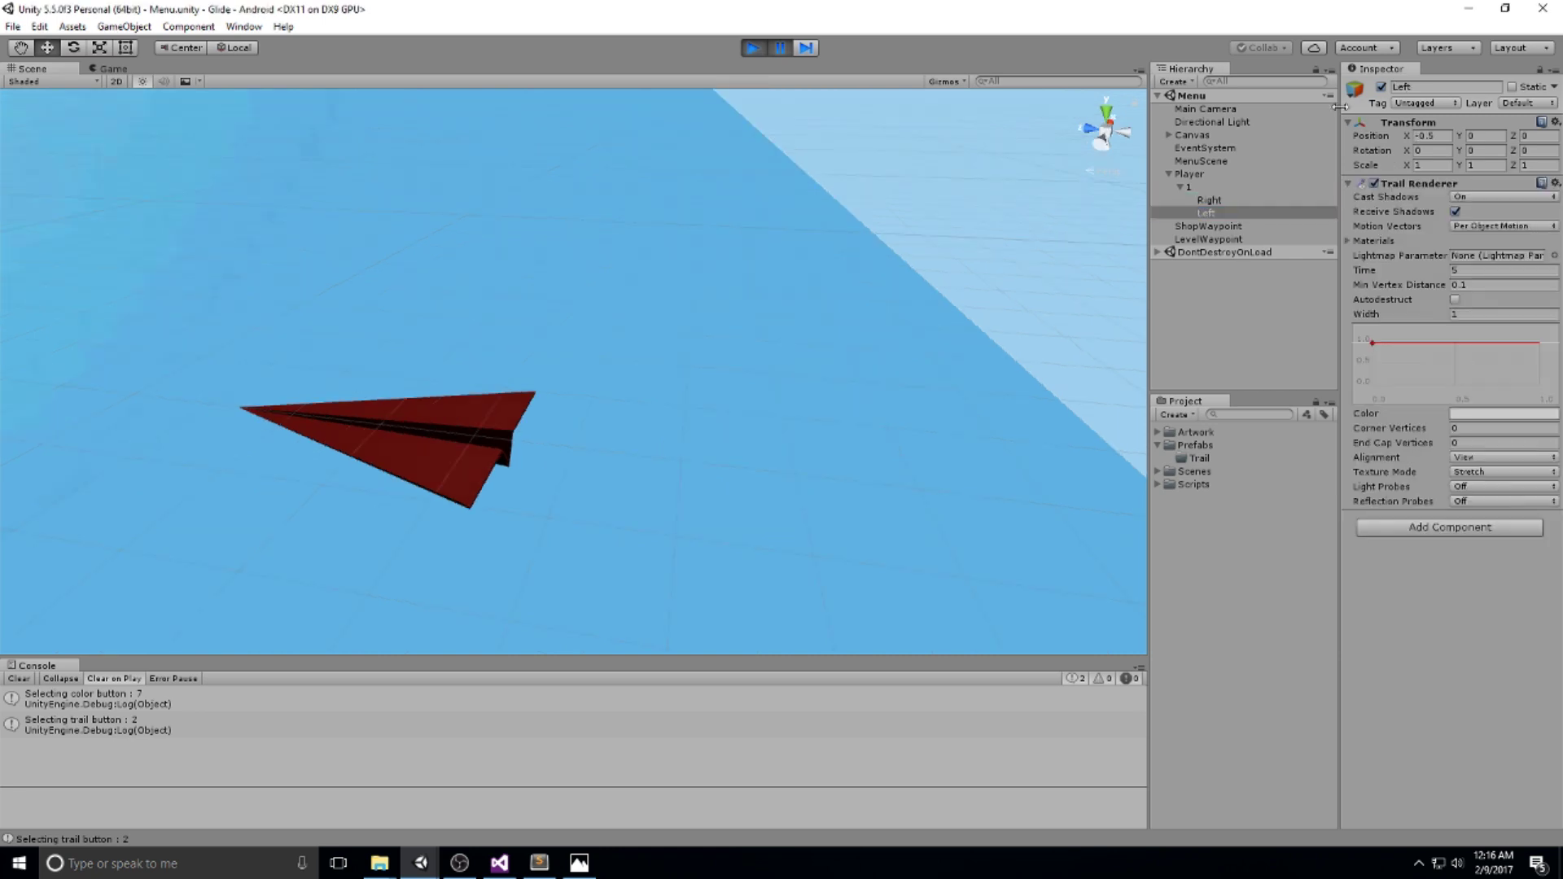
left_click(1189, 187)
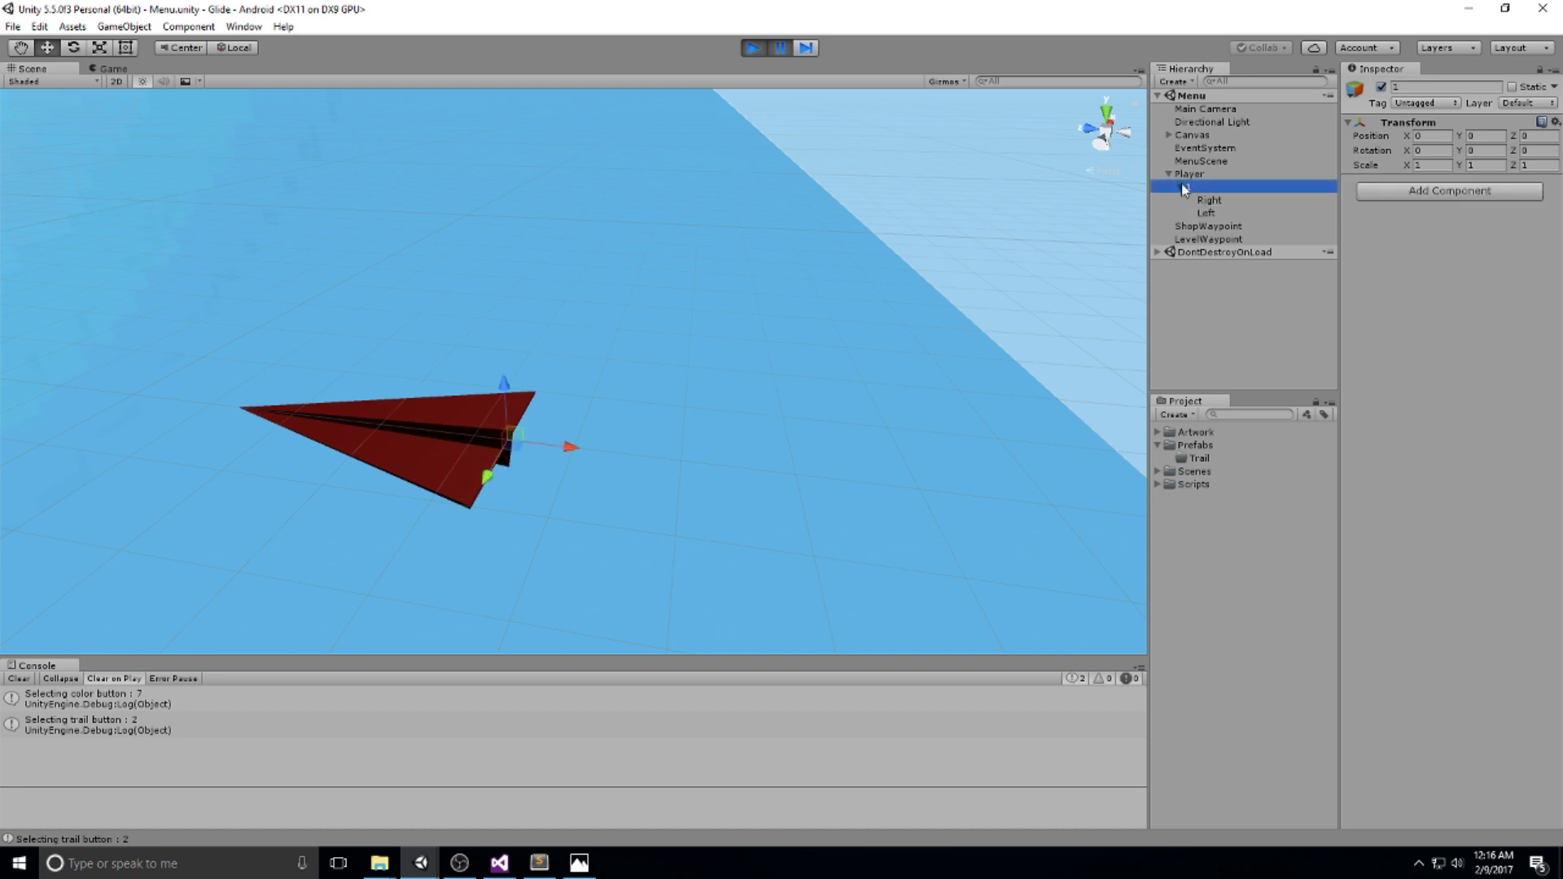
left_click(1180, 187)
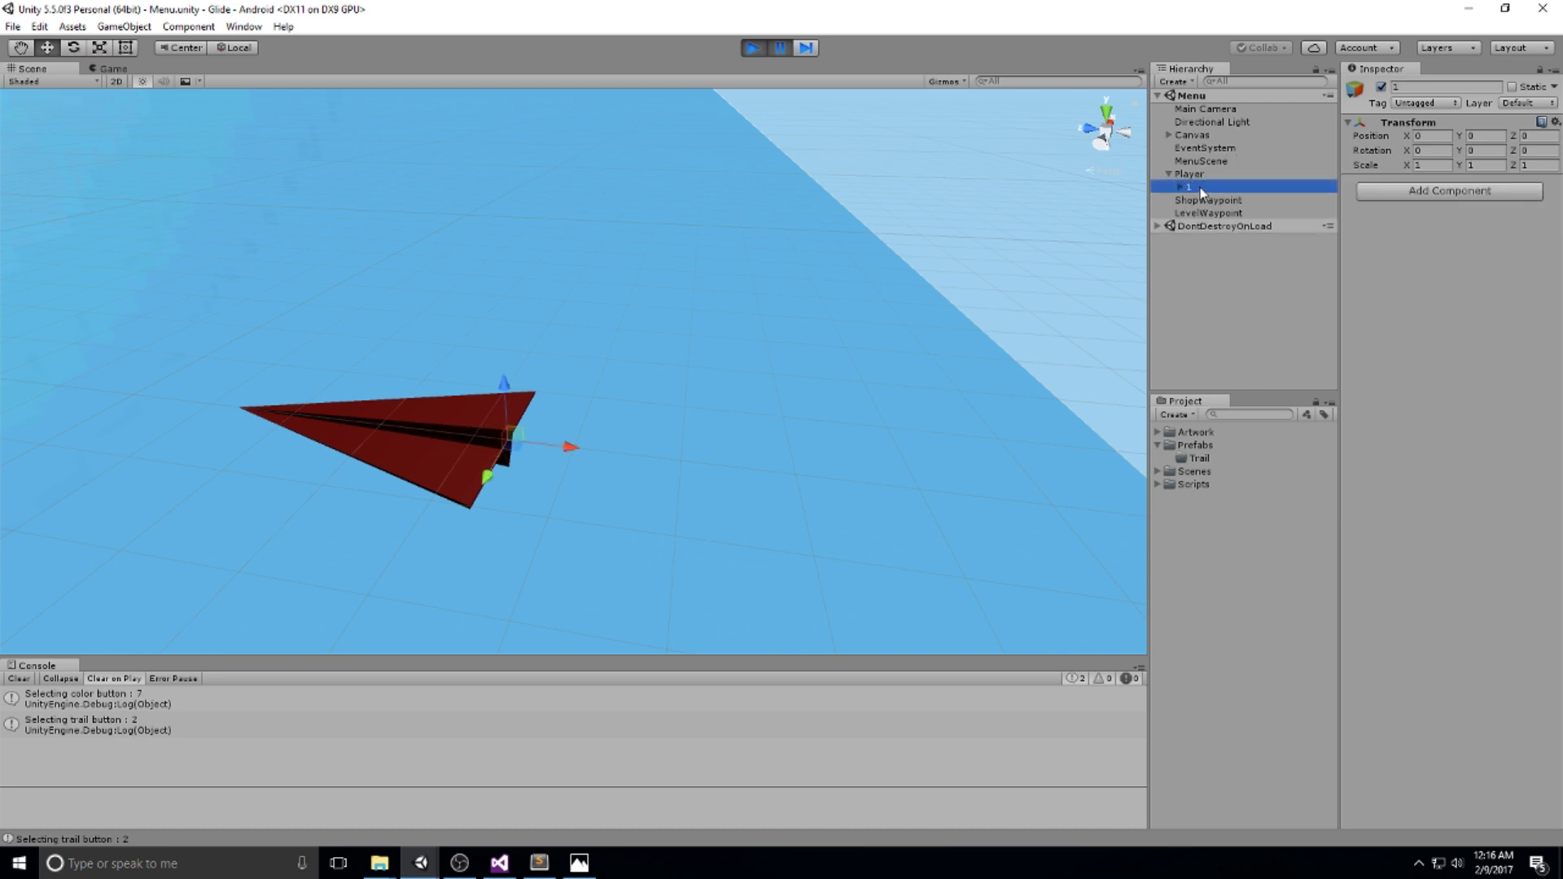
- Drag object 1 into Prefabs/Trail as a prefab, exit Play mode, and add an instance to Preloader's Hierarchy
left_click_drag(1200, 188, 1206, 461)
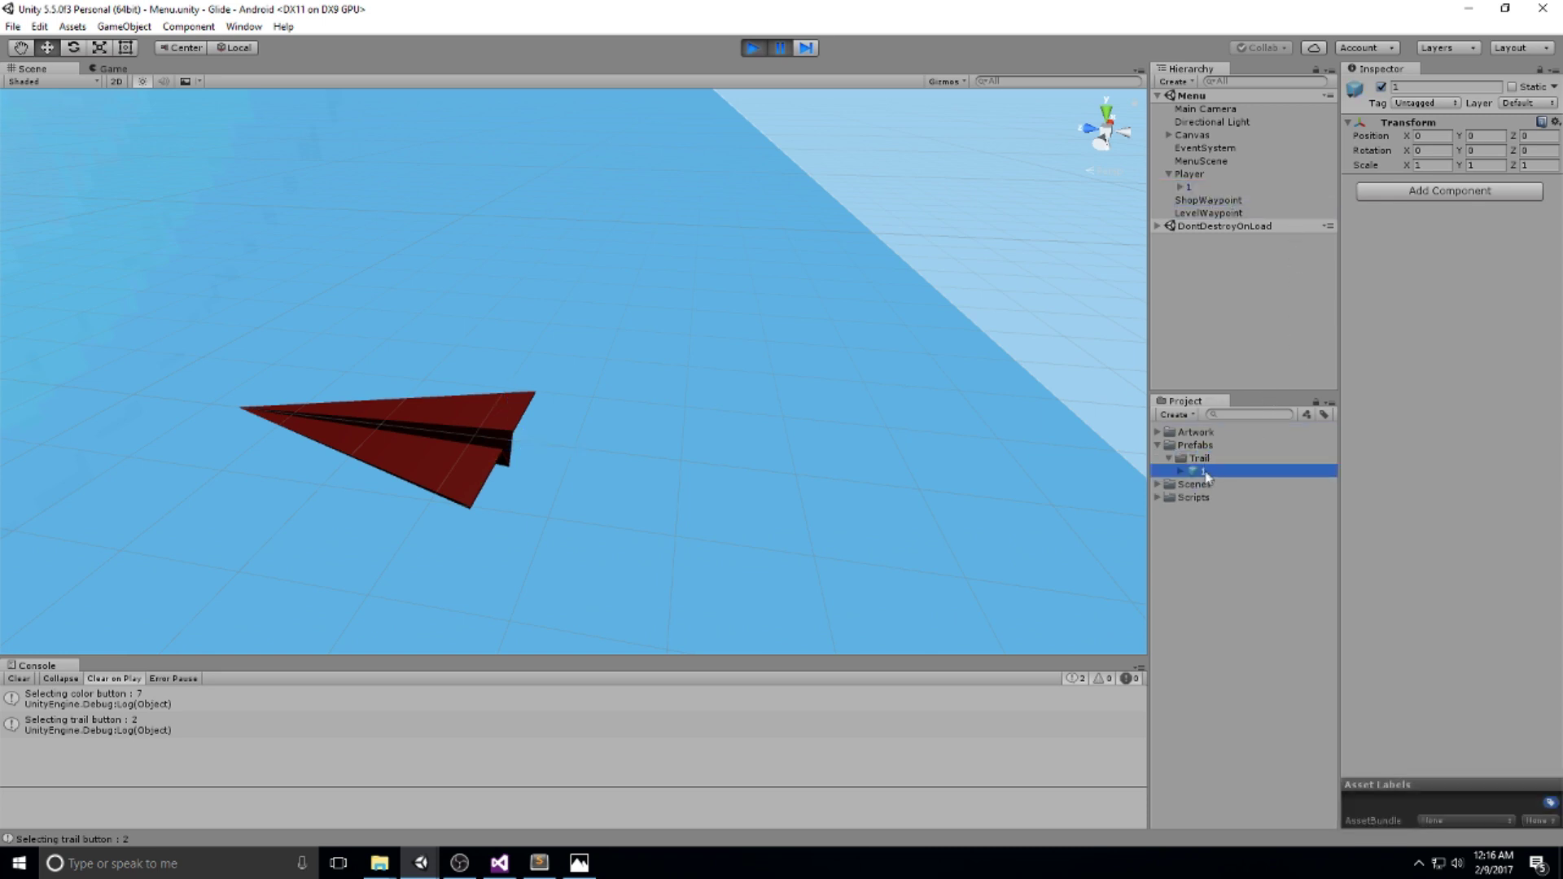
left_click(1197, 460)
left_click(753, 48)
left_click(1201, 472)
left_click_drag(1201, 471, 1209, 194)
- Frame the instance of 1, expand it, and inspect the Left child's Trail Renderer
key("f")
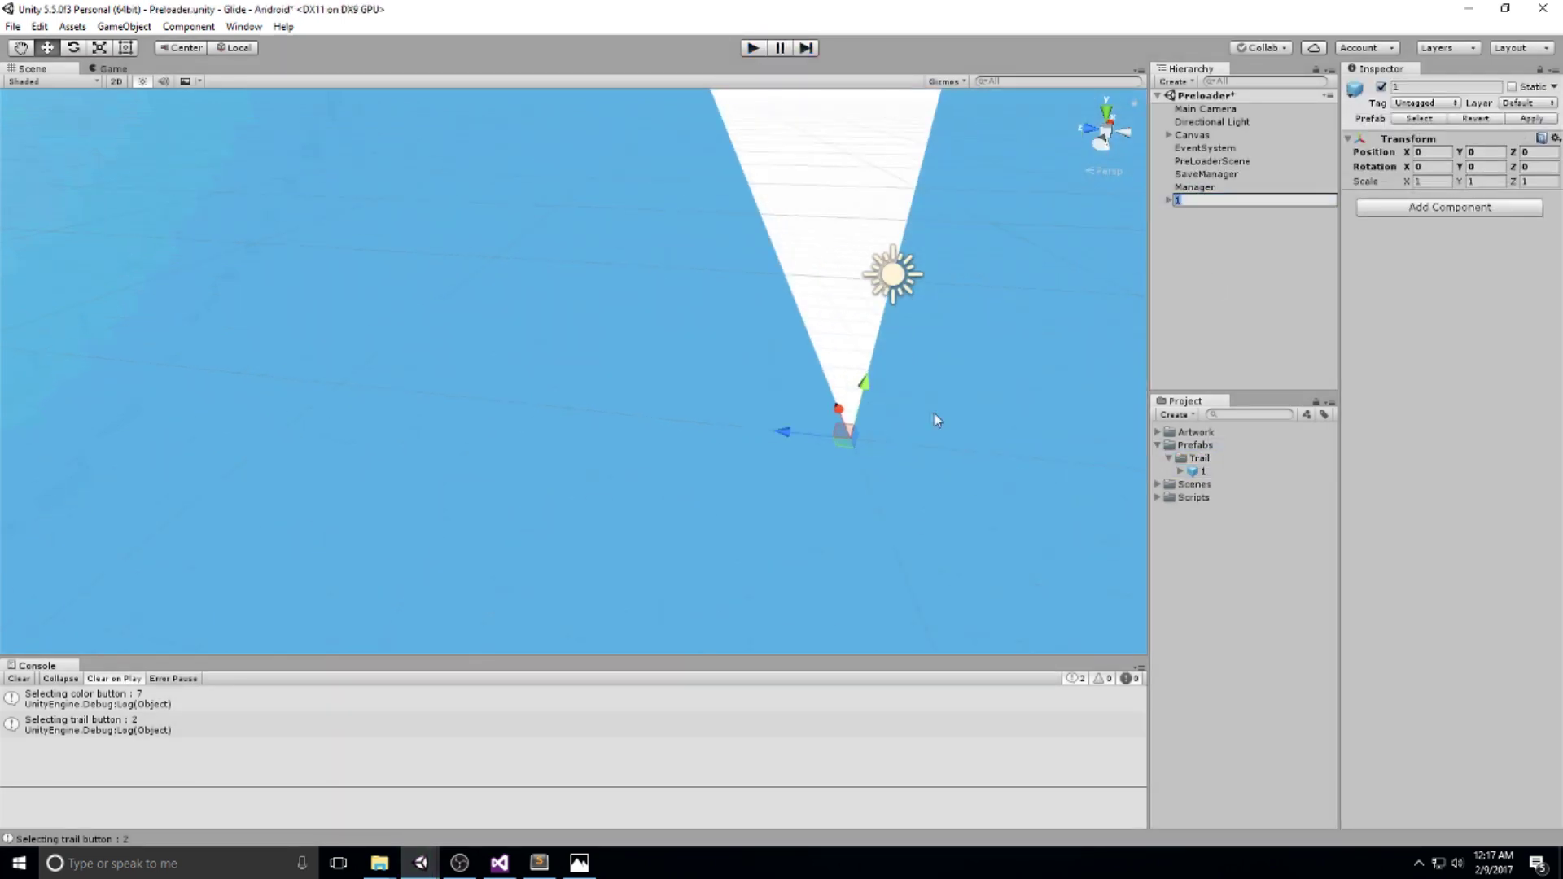
left_click(1197, 200)
left_click(1169, 201)
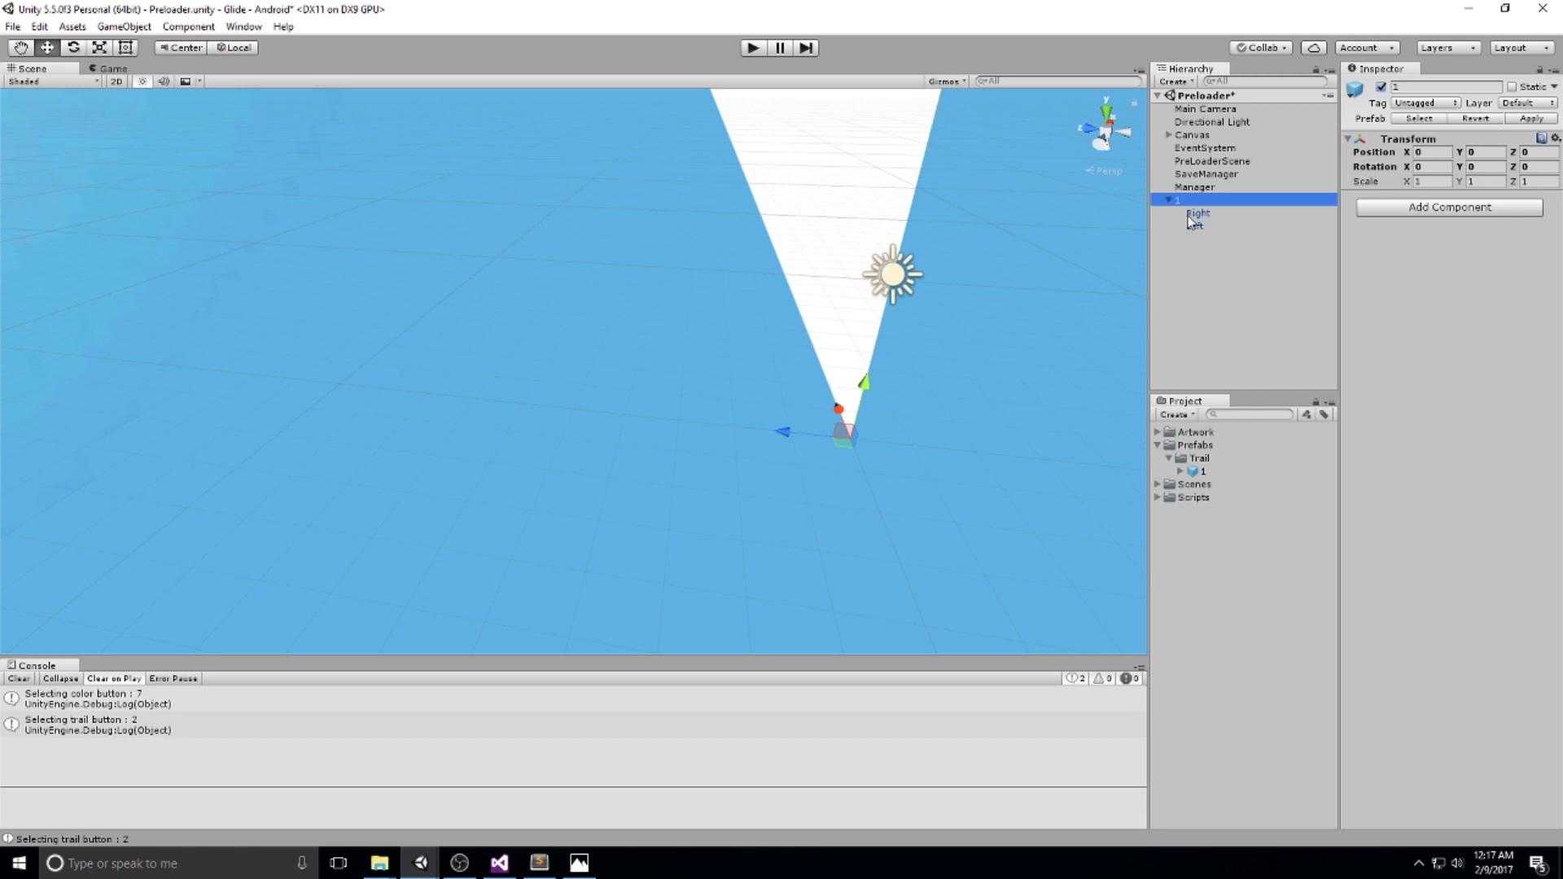
left_click(1189, 214)
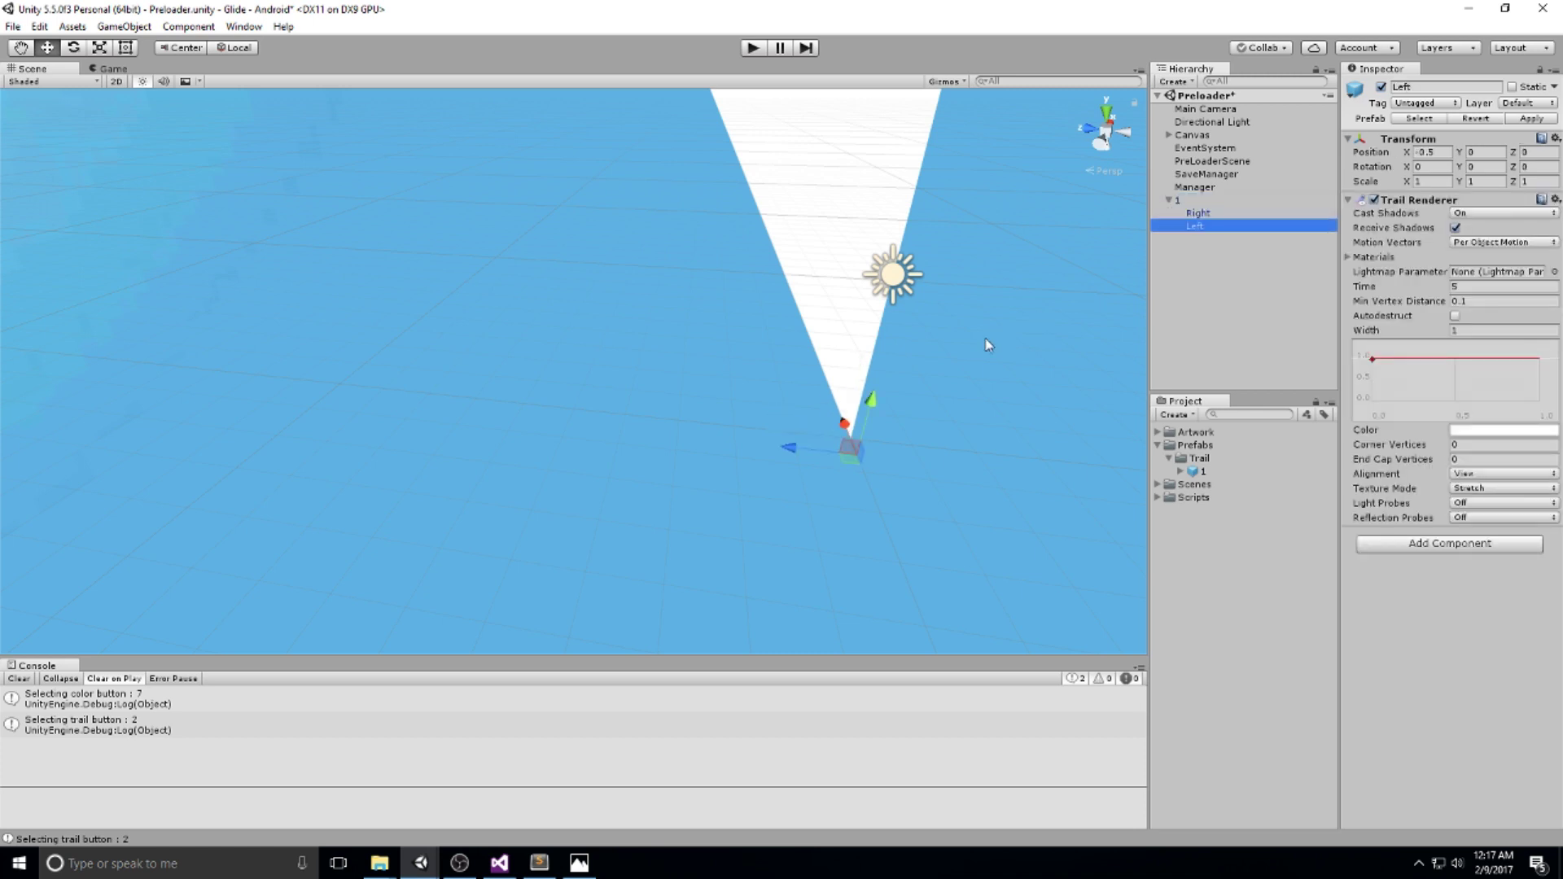
- Drag object 1 around the Scene view so it draws magenta trail ribbons
left_click(1179, 201)
left_click_drag(790, 431, 383, 200)
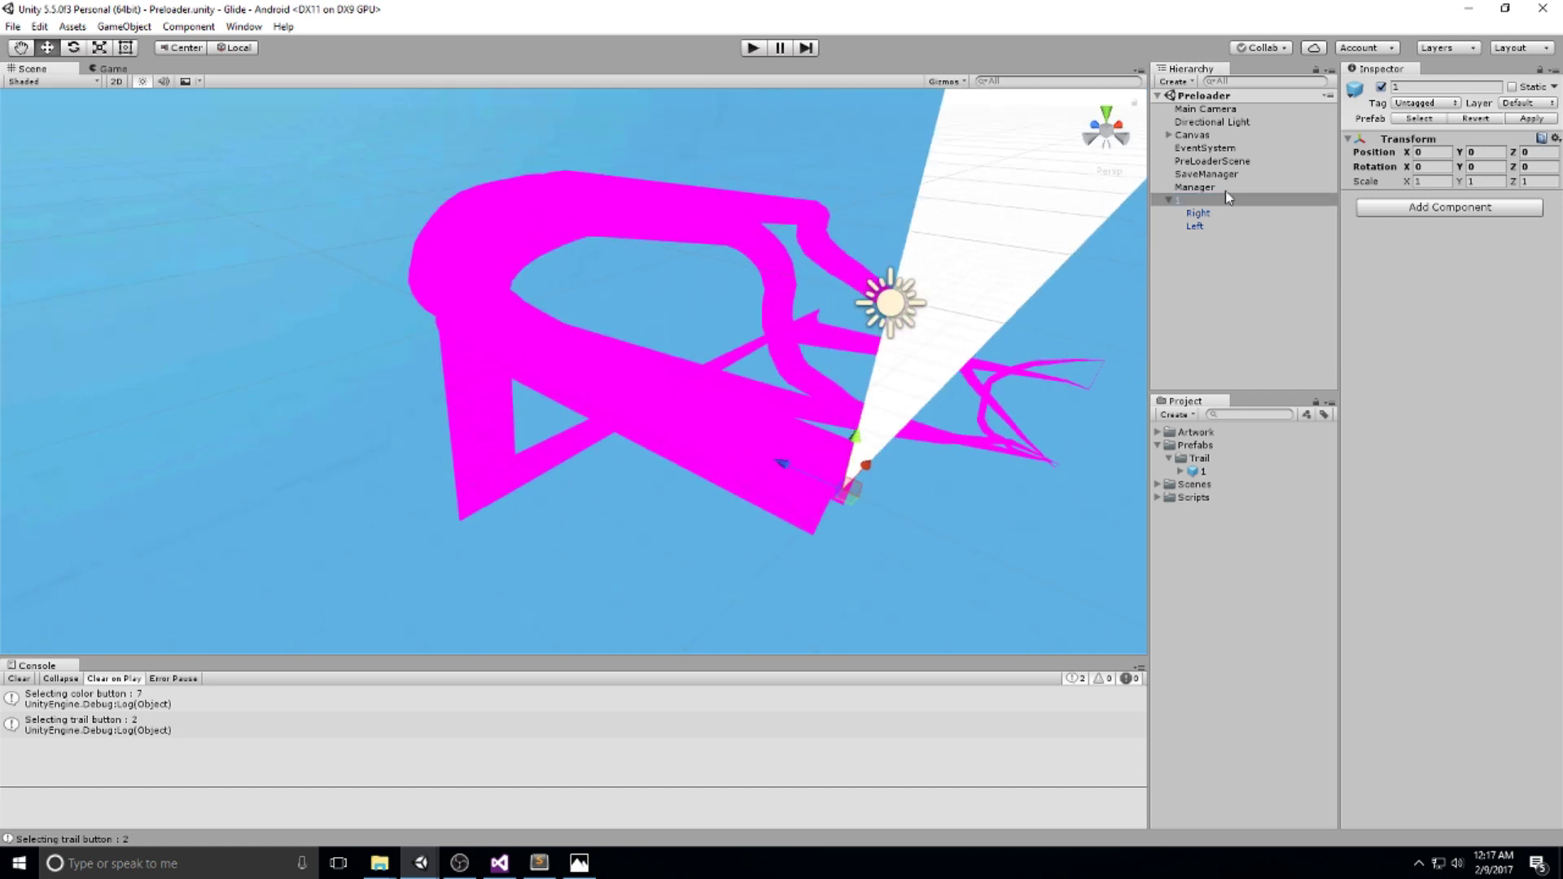
left_click(1206, 201)
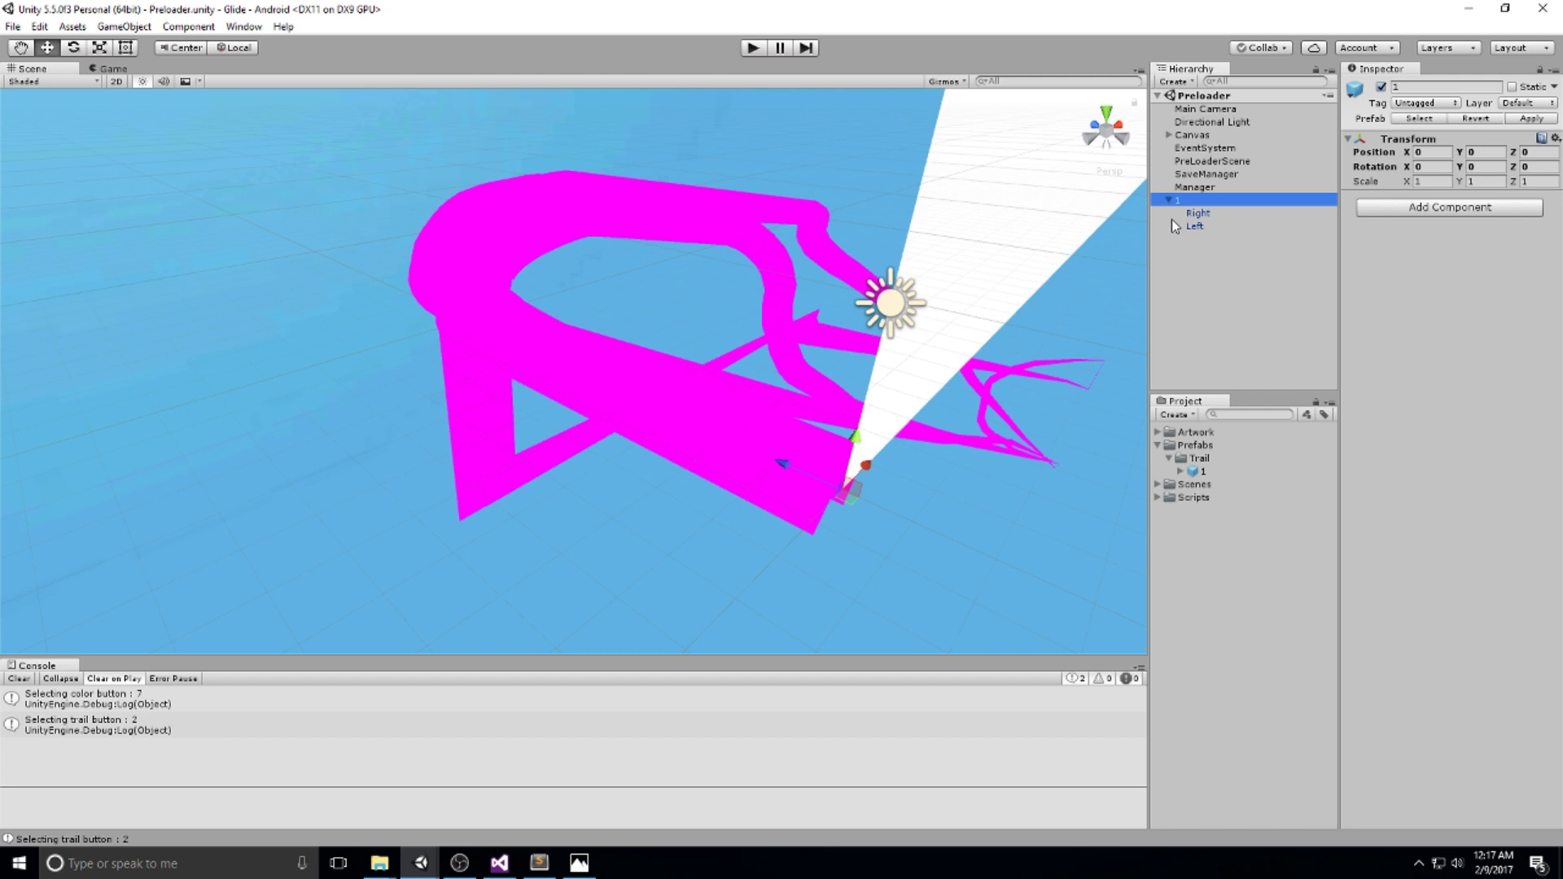
- Delete the instance of 1 from Preloader, then search the Project for 'Menu'
key("Delete")
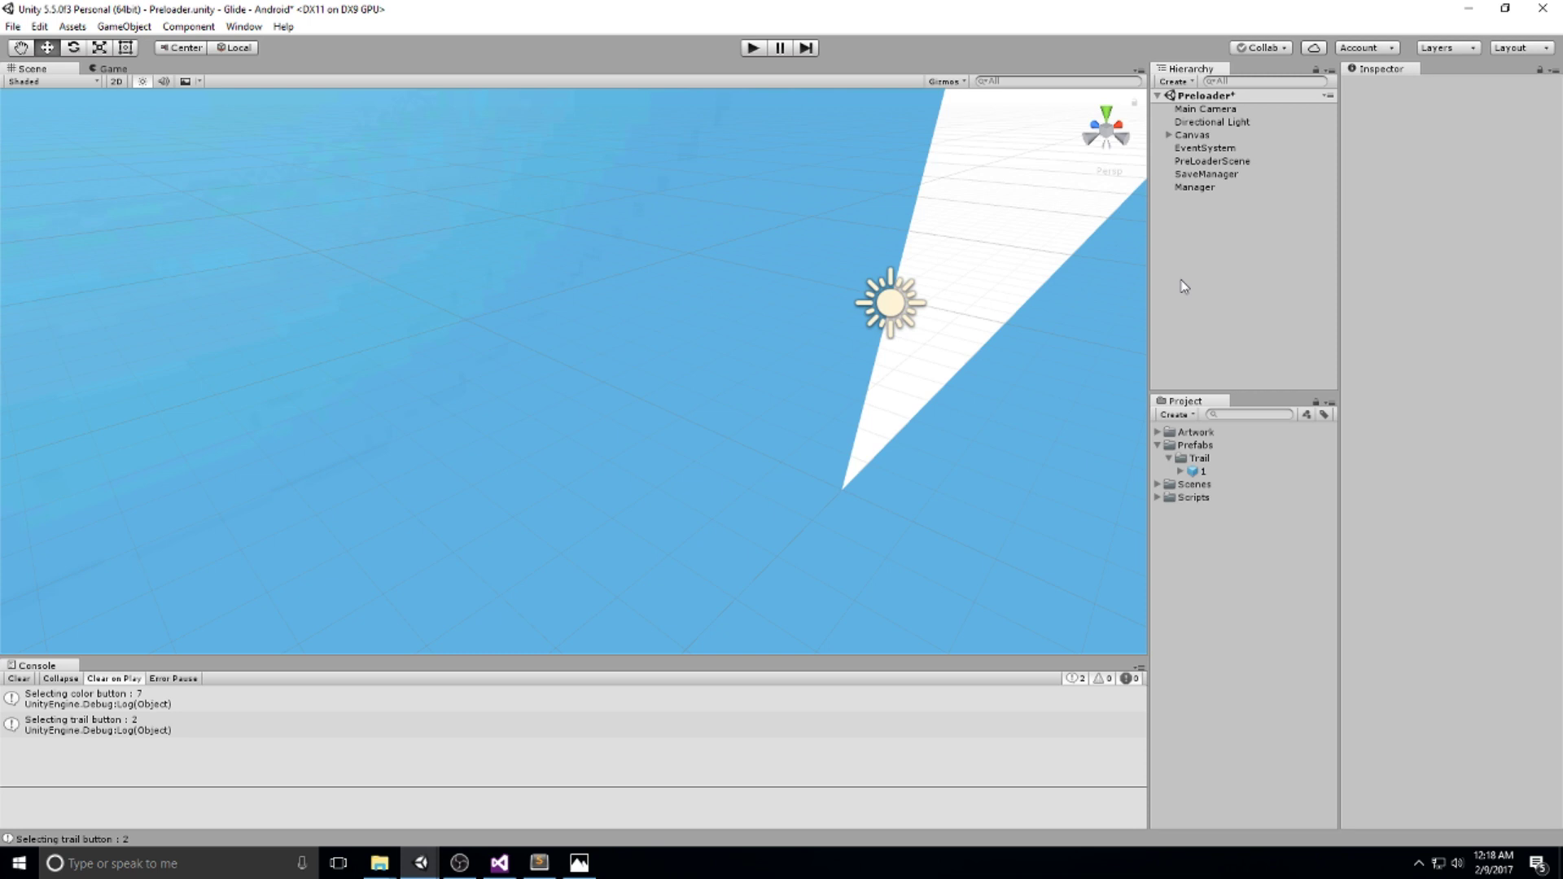
scroll(573, 410, "down", 3)
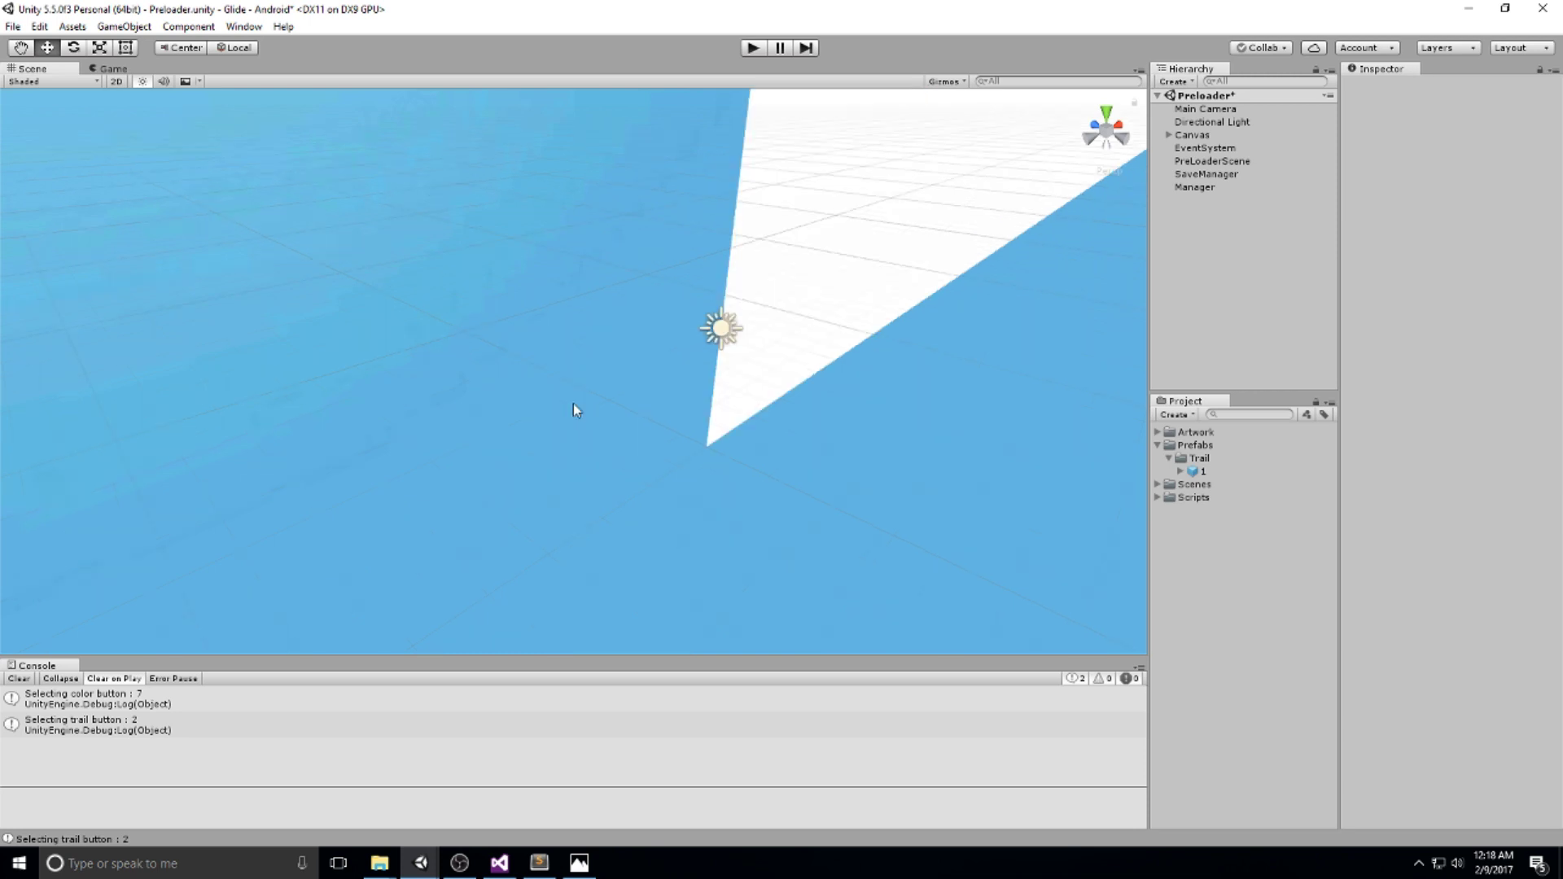
left_click(1157, 445)
left_click(1234, 414)
type("Menu")
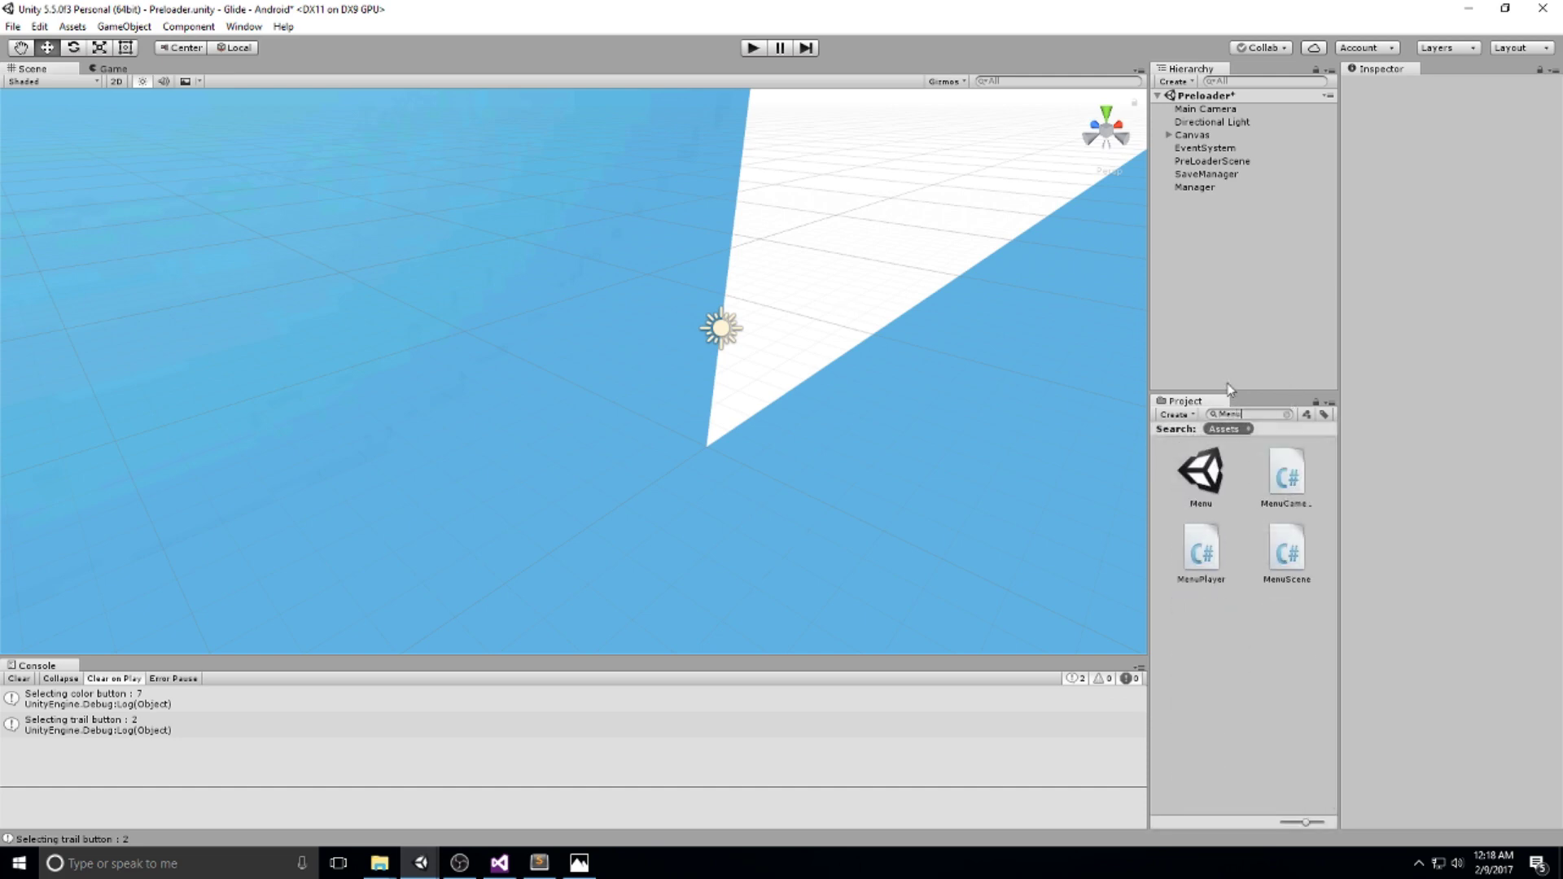